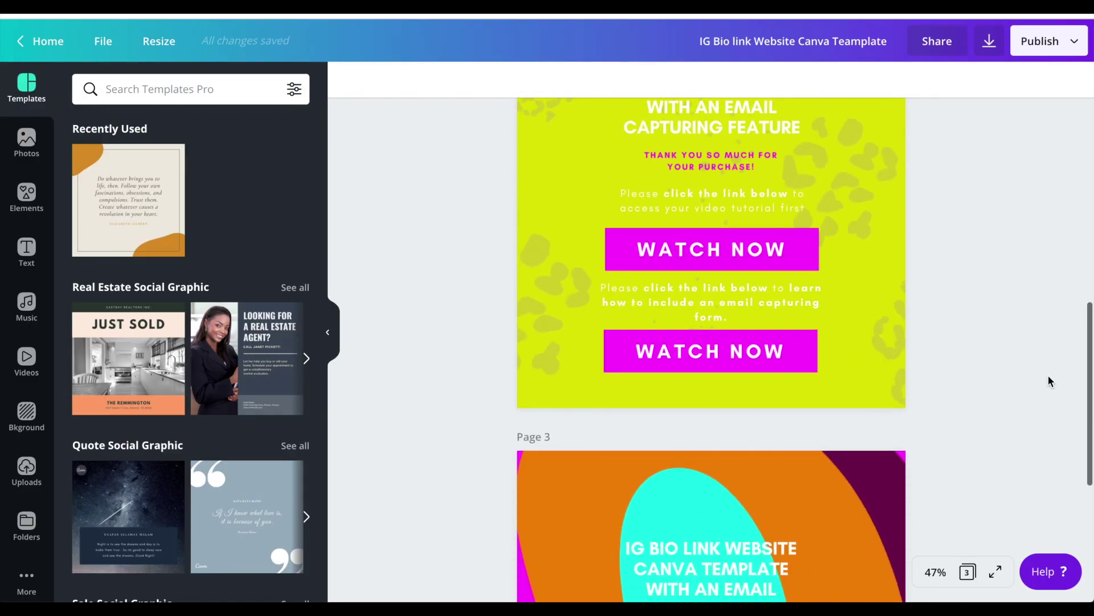
{"action": "scroll", "coordinate": [1049, 376], "scroll_direction": "down", "scroll_amount": 5}
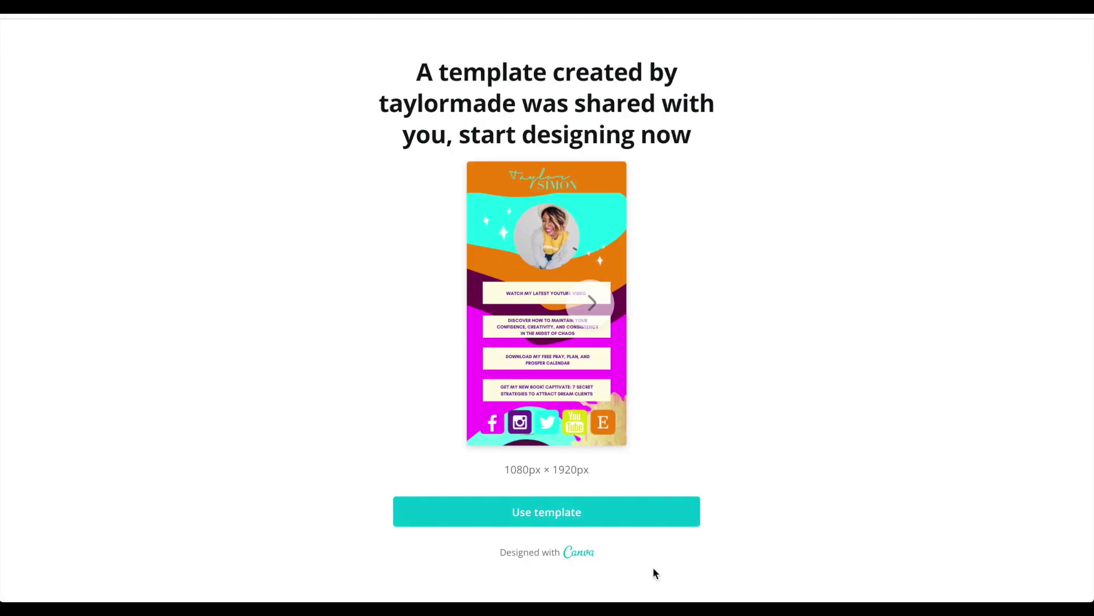
Start a new three-page 1080×1920 px design from the shared IG Bio Link Website Template
{"action": "left_click", "coordinate": [600, 518]}
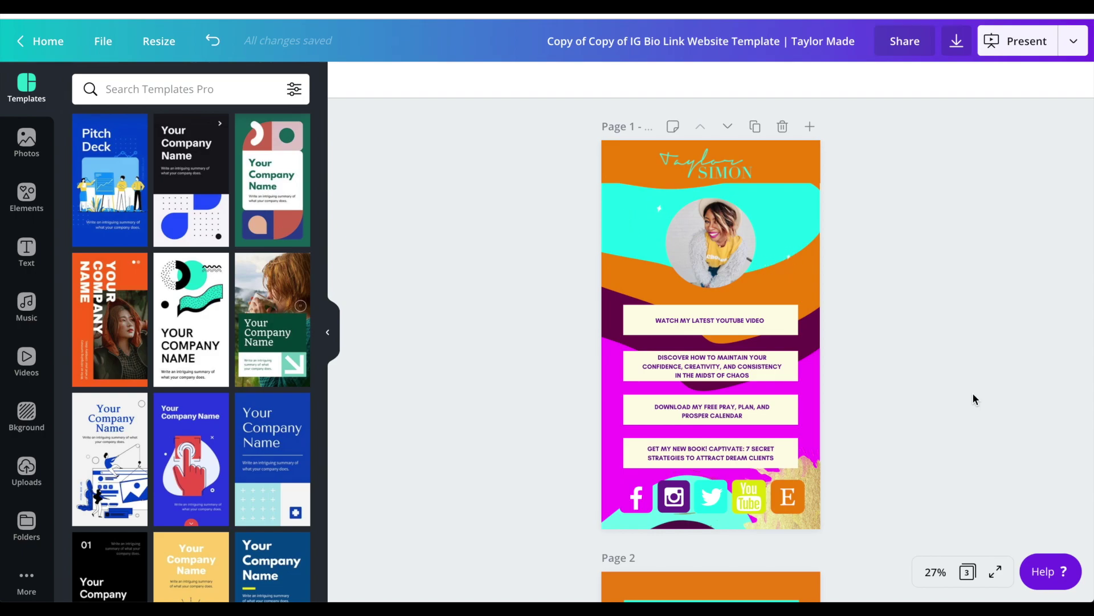
{"action": "key", "text": "Tab"}
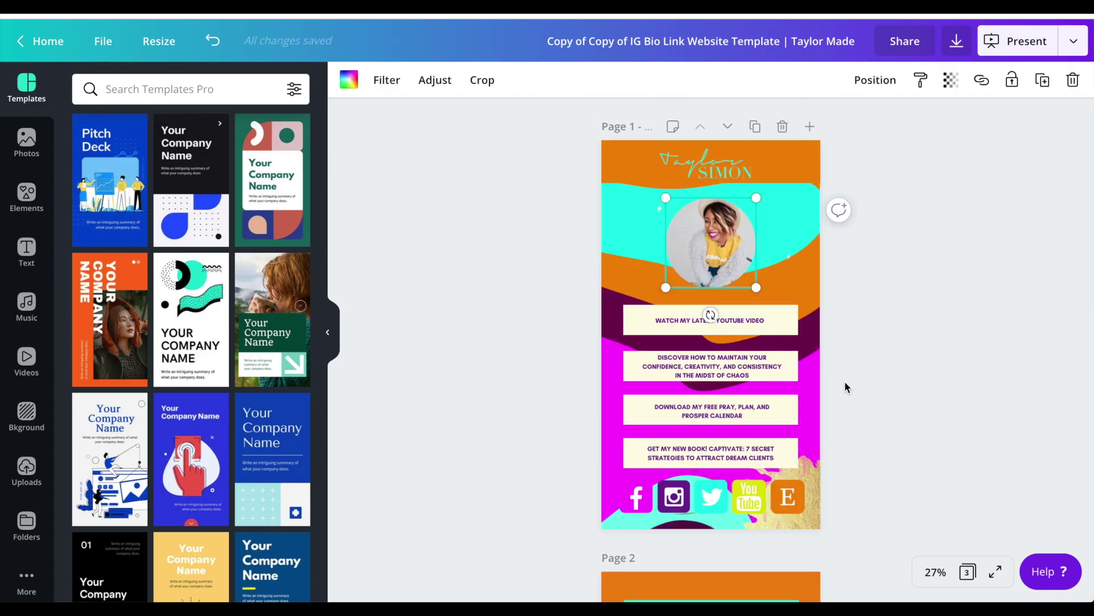
{"action": "left_click", "coordinate": [782, 331]}
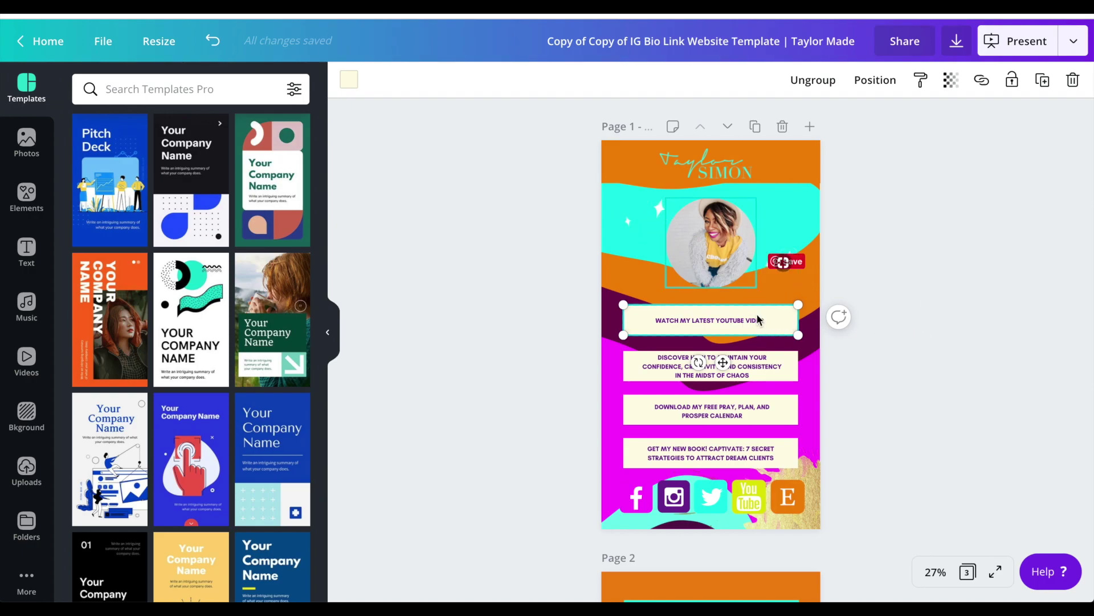
Fill the WATCH MY LATEST YOUTUBE VIDEO button with the yellow-green Taylor Made swatch after trying magenta
{"action": "left_click", "coordinate": [348, 82]}
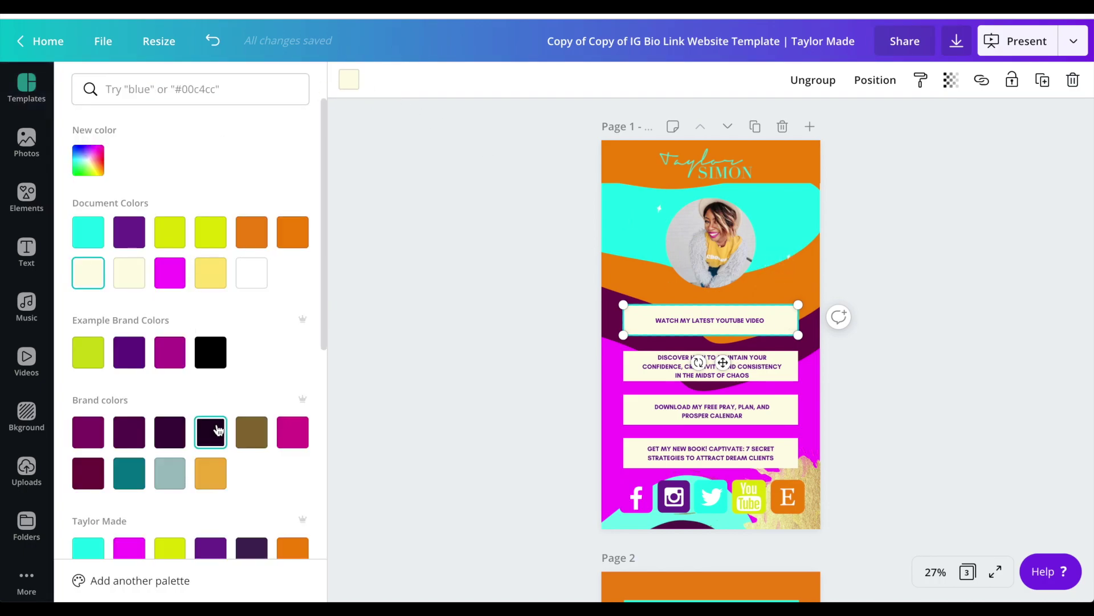
{"action": "scroll", "coordinate": [218, 429], "scroll_direction": "down", "scroll_amount": 2}
{"action": "scroll", "coordinate": [218, 429], "scroll_direction": "up", "scroll_amount": 2}
{"action": "scroll", "coordinate": [244, 362], "scroll_direction": "down", "scroll_amount": 1}
{"action": "scroll", "coordinate": [244, 362], "scroll_direction": "down", "scroll_amount": 2}
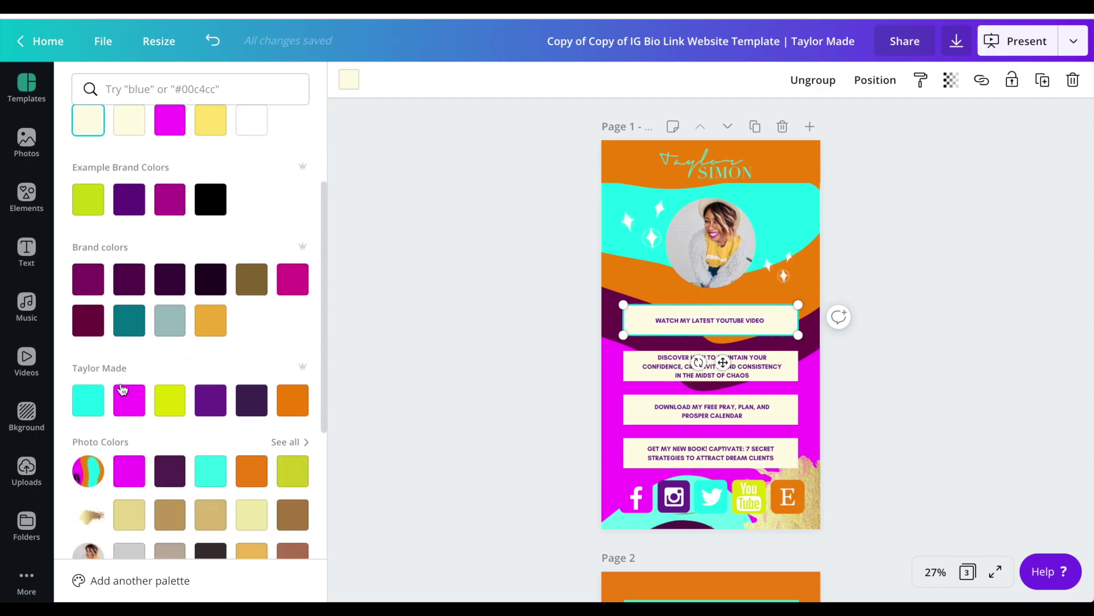
{"action": "scroll", "coordinate": [263, 350], "scroll_direction": "up", "scroll_amount": 3}
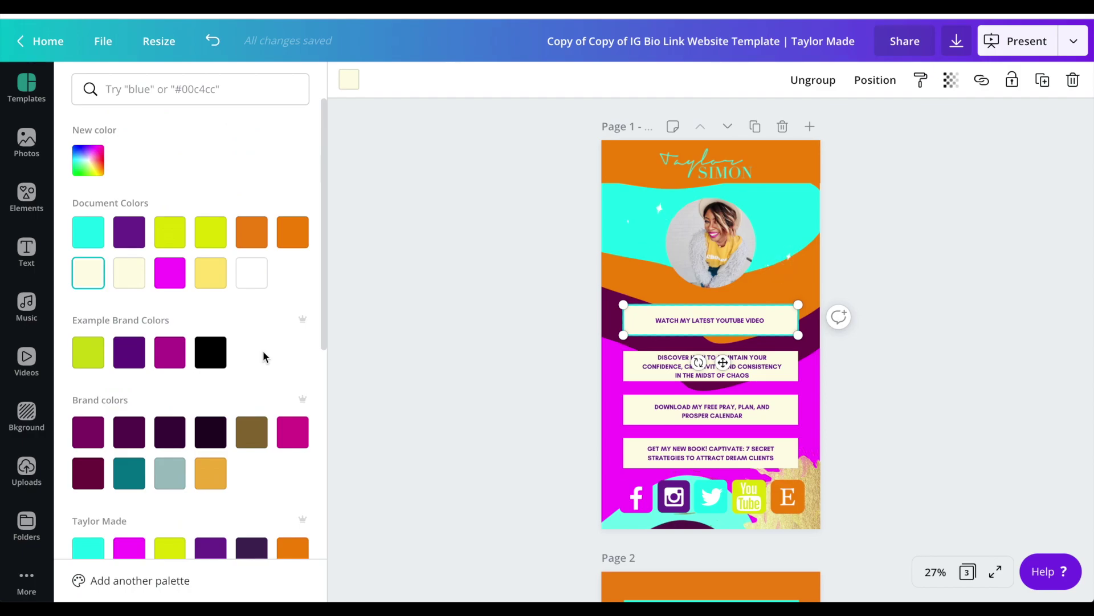
{"action": "scroll", "coordinate": [263, 356], "scroll_direction": "down", "scroll_amount": 1}
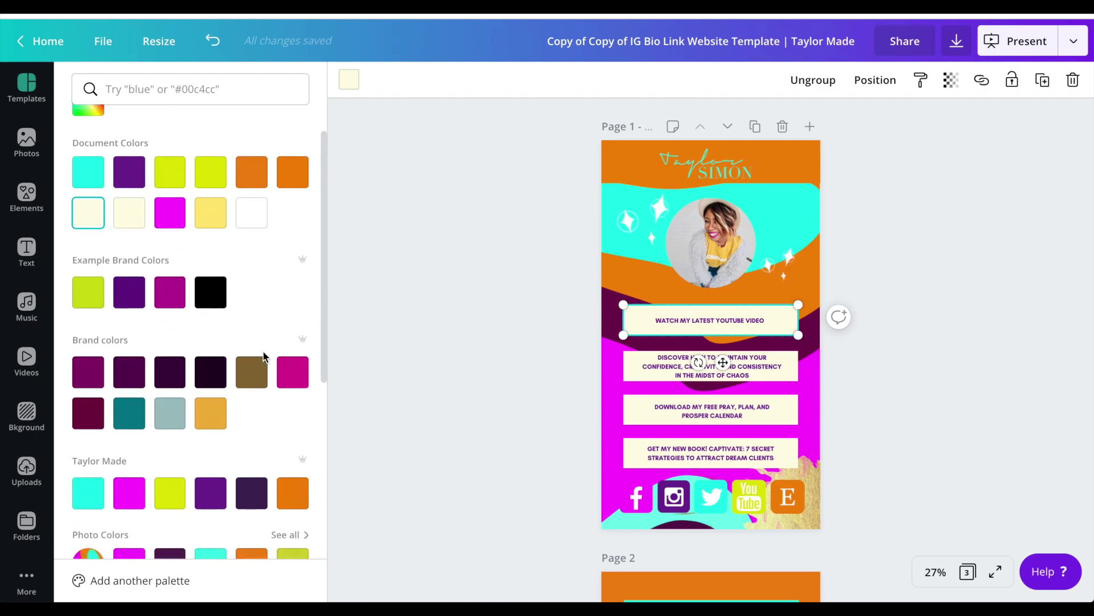
{"action": "left_click", "coordinate": [127, 494]}
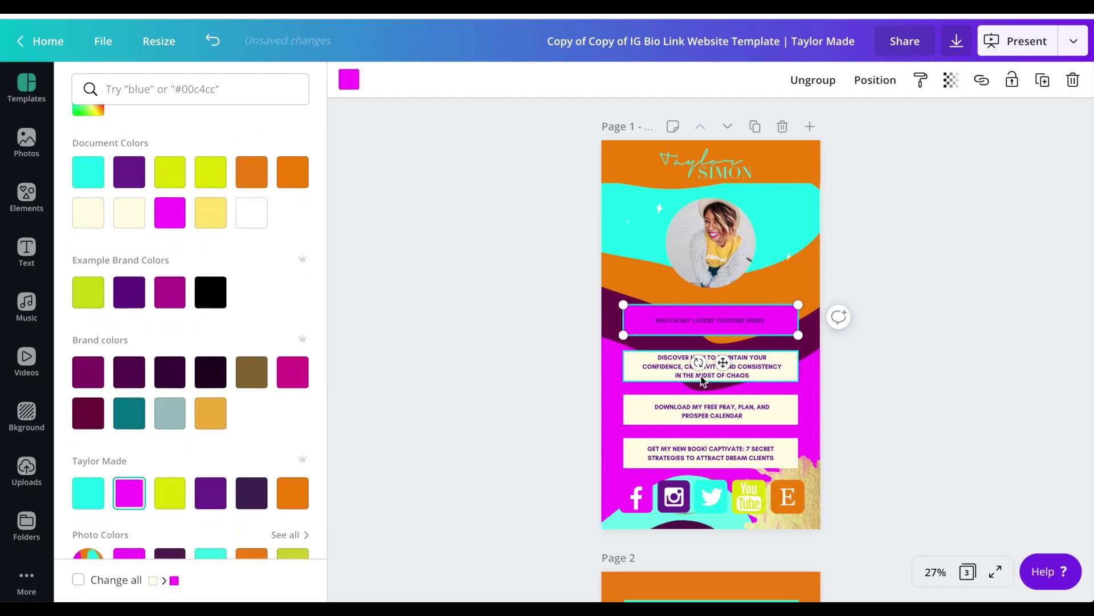
{"action": "left_click", "coordinate": [164, 499]}
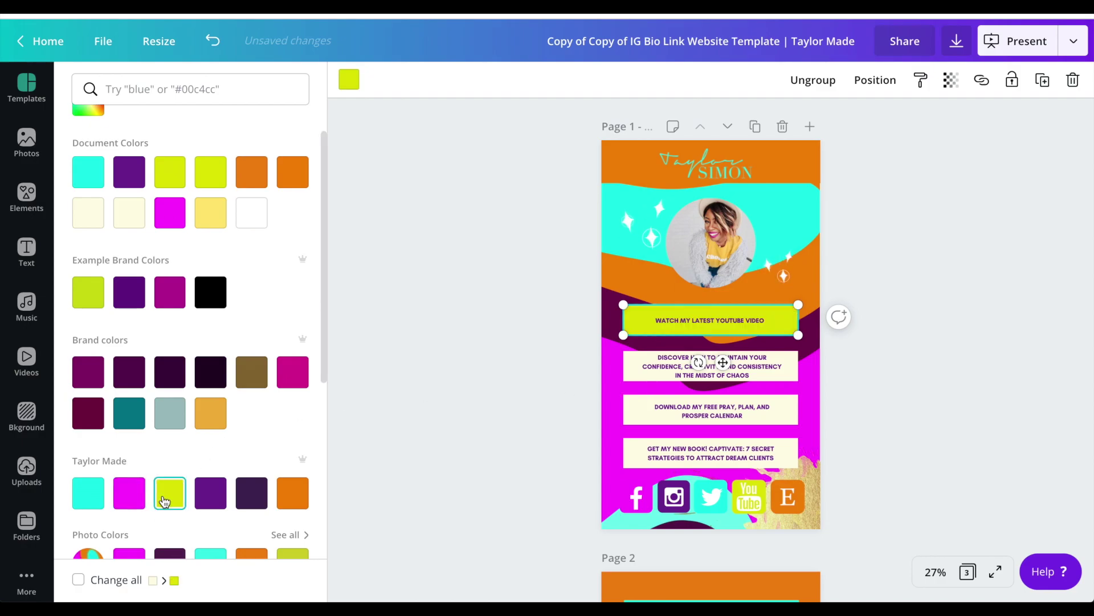
{"action": "left_click", "coordinate": [711, 317]}
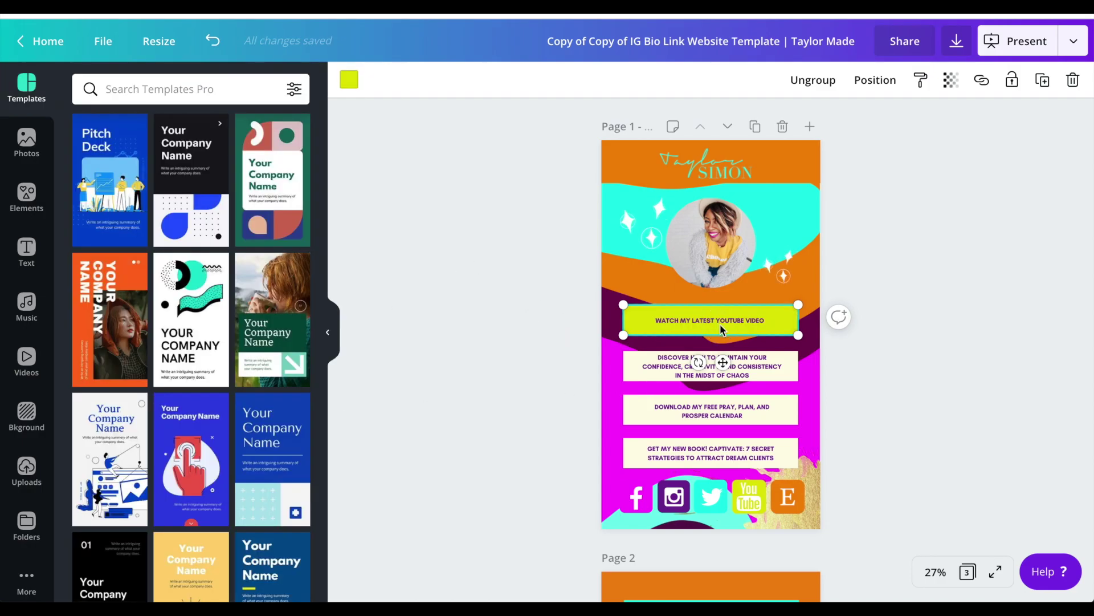
Ungroup the button so its label text separates from the lime background
{"action": "left_click", "coordinate": [720, 324]}
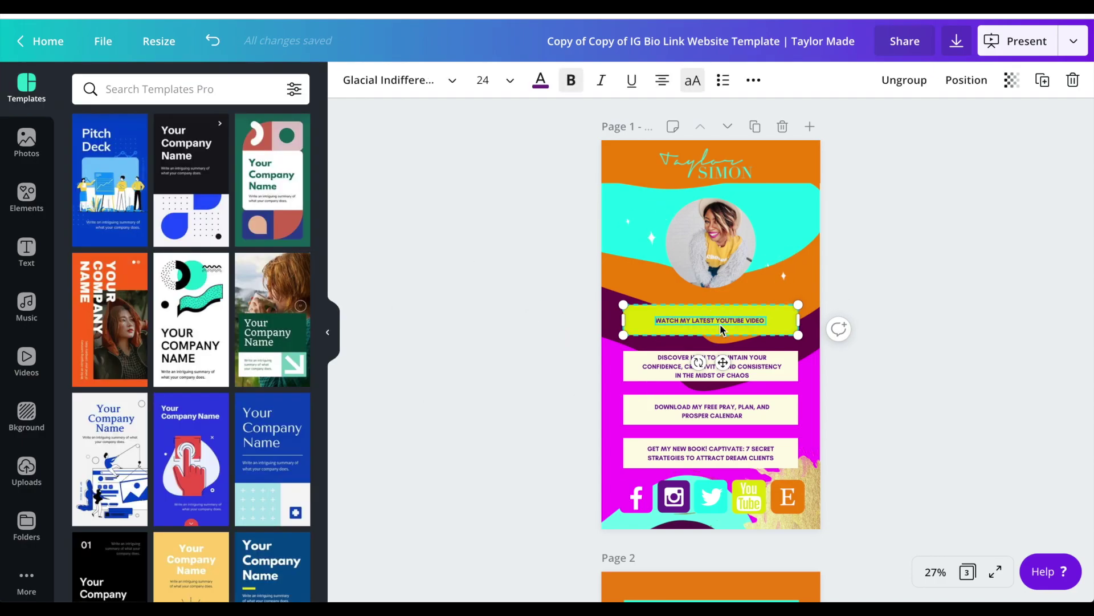
{"action": "left_click", "coordinate": [888, 86]}
{"action": "left_click", "coordinate": [843, 296]}
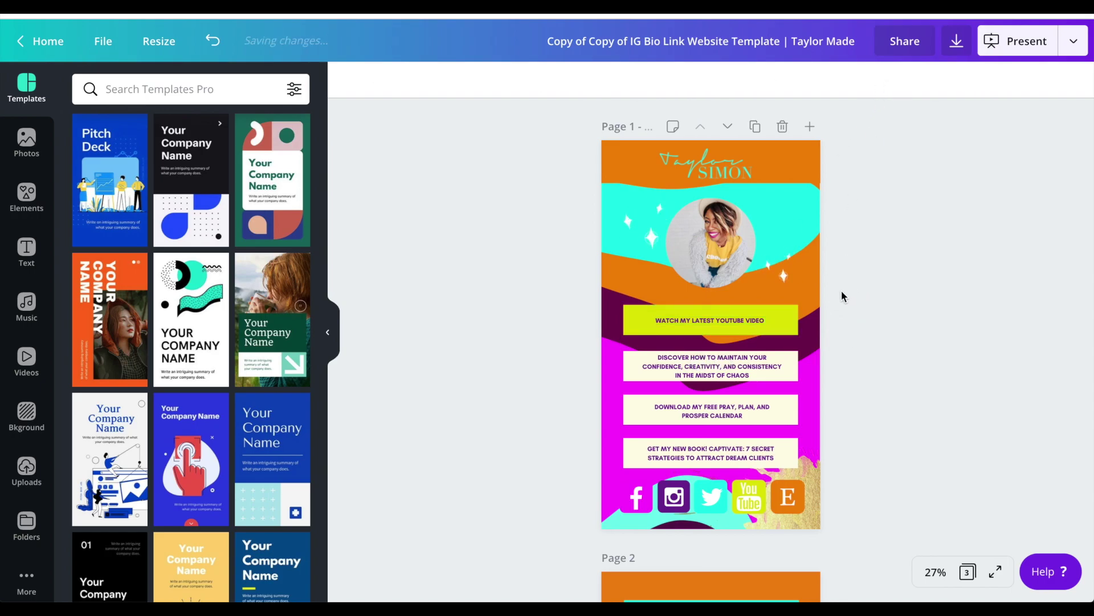
Replace the button label with MY UPCOMING WEBINAR COURSE
{"action": "left_click", "coordinate": [737, 322]}
{"action": "left_click", "coordinate": [737, 323]}
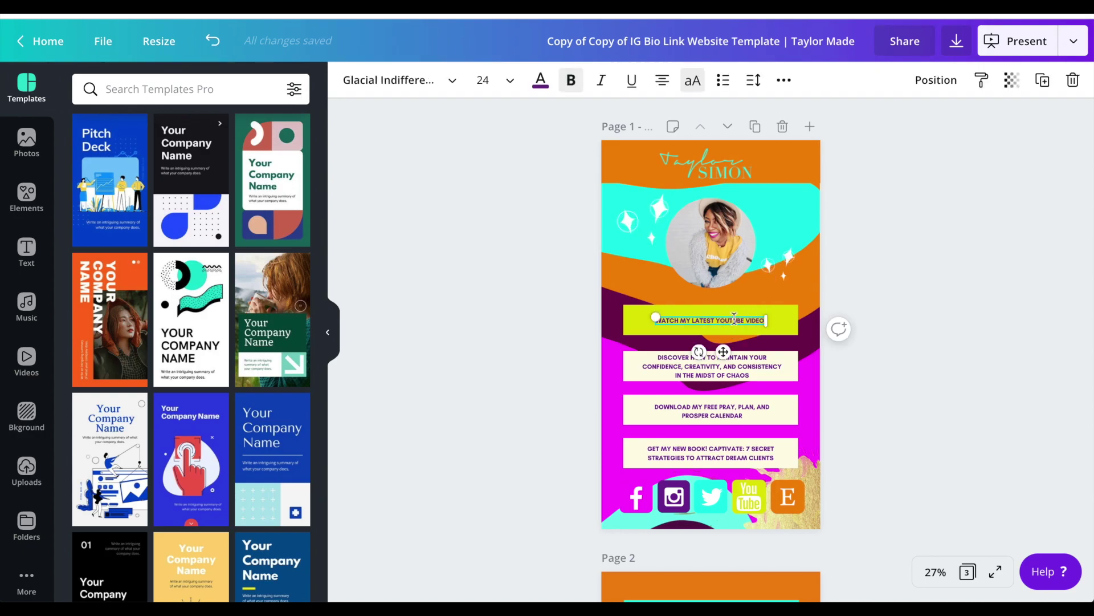
{"action": "left_click", "coordinate": [766, 320]}
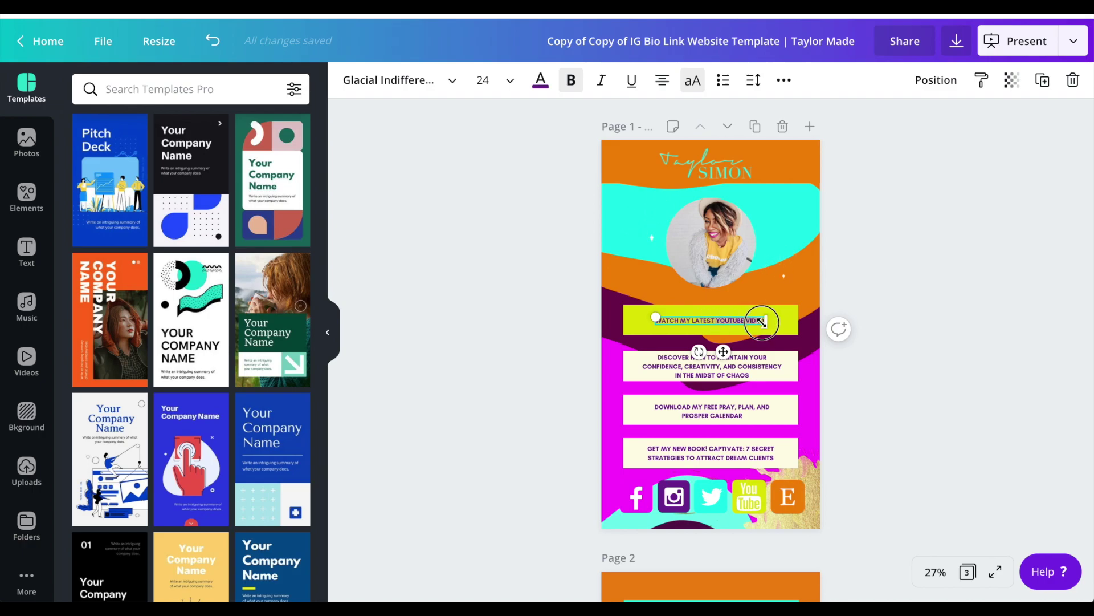
{"action": "key", "text": "BackSpace"}
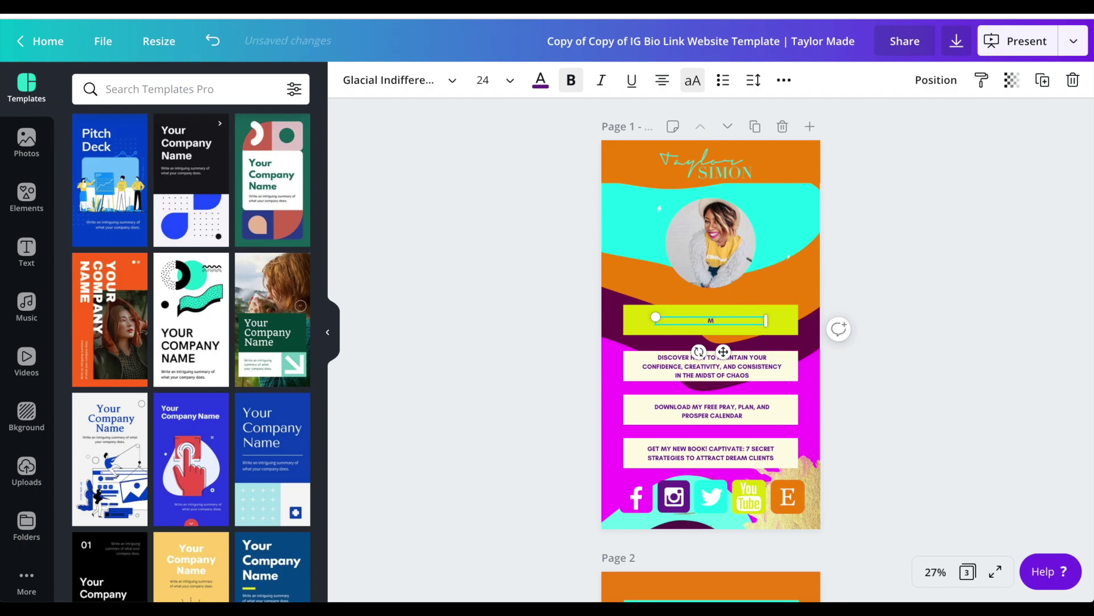
{"action": "type", "text": "MY UPCOM"}
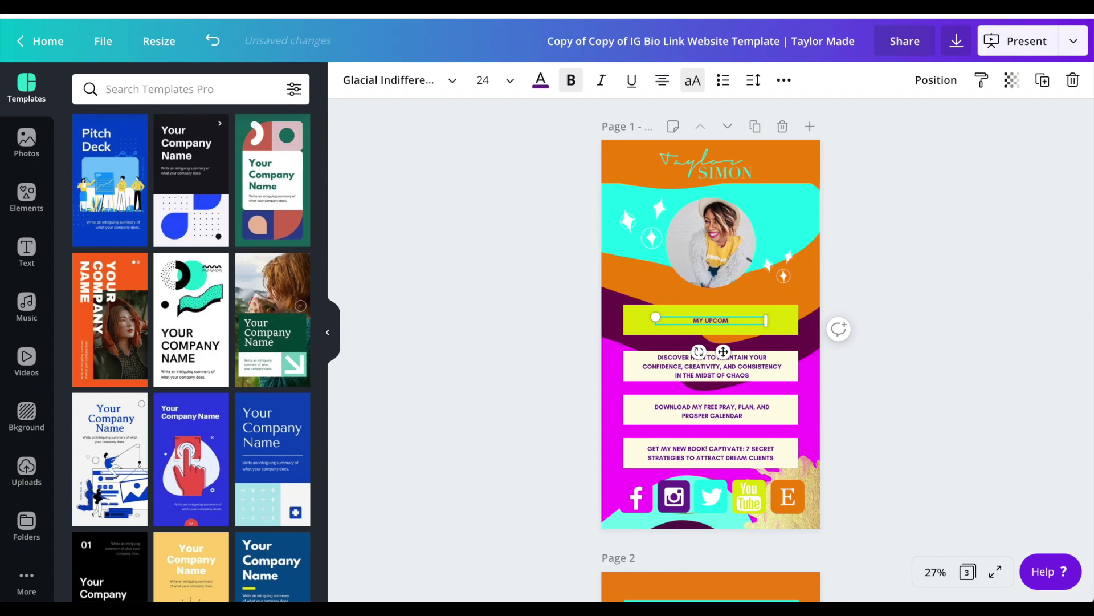
{"action": "type", "text": "ING WEBINAR COURSE"}
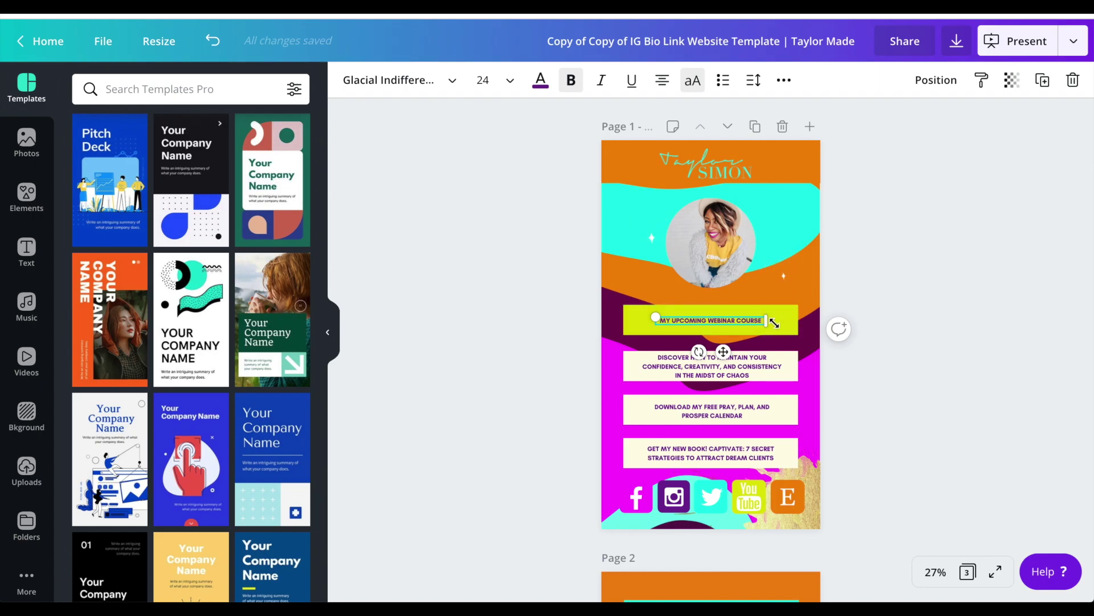
{"action": "left_click", "coordinate": [441, 324]}
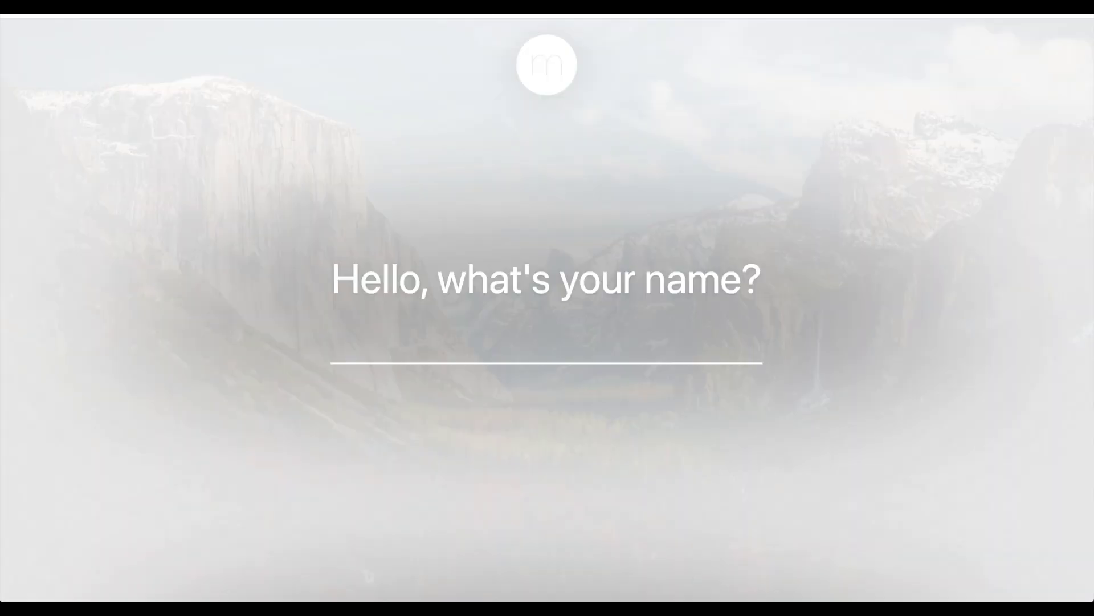
Load the creator's website address in a new Chrome tab
{"action": "type", "text": "WWW.IAMTA"}
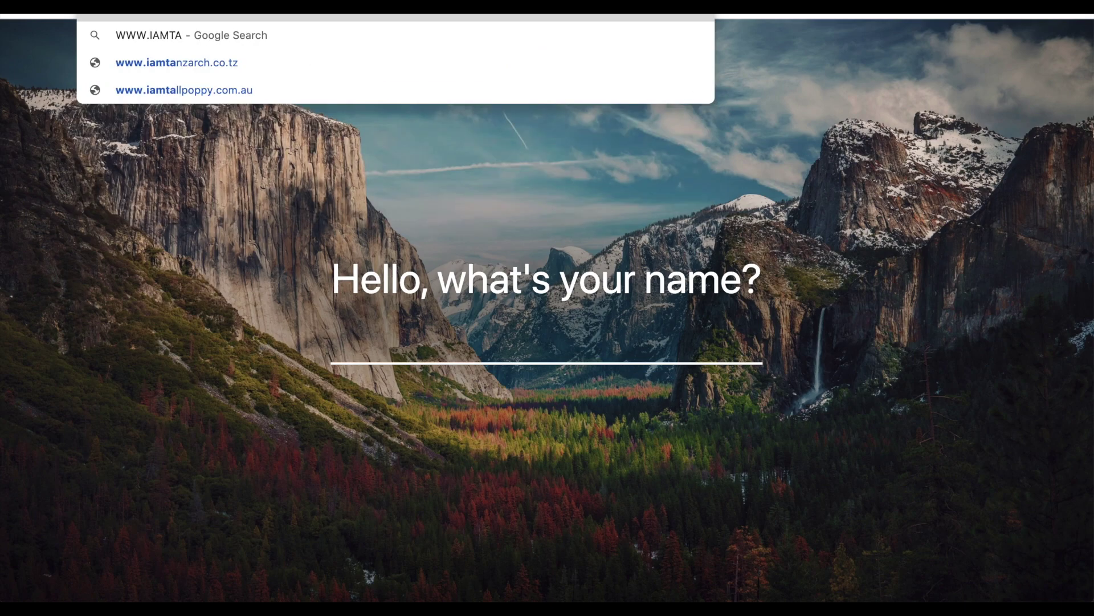
{"action": "key", "text": "Return"}
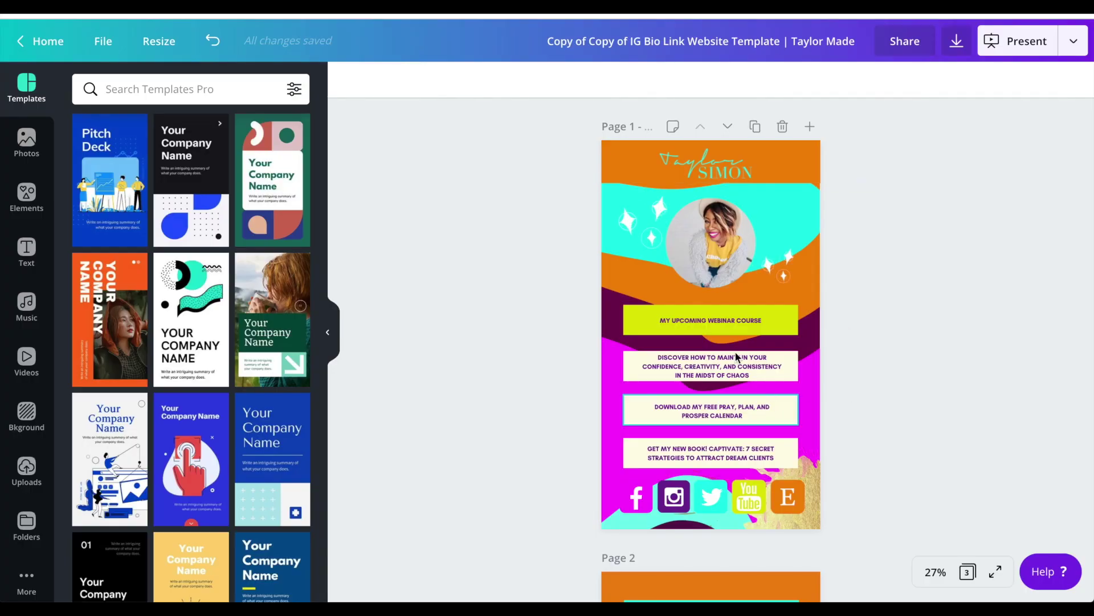
Link the MY UPCOMING WEBINAR COURSE text to the pasted website address and remove its underline
{"action": "left_click", "coordinate": [727, 325]}
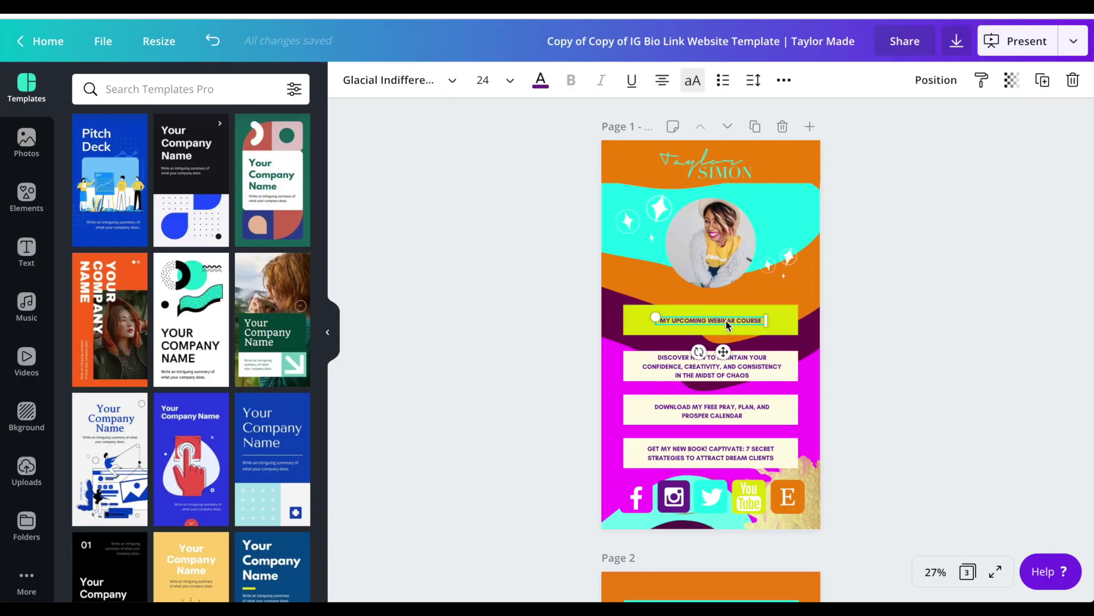
{"action": "left_click", "coordinate": [783, 85]}
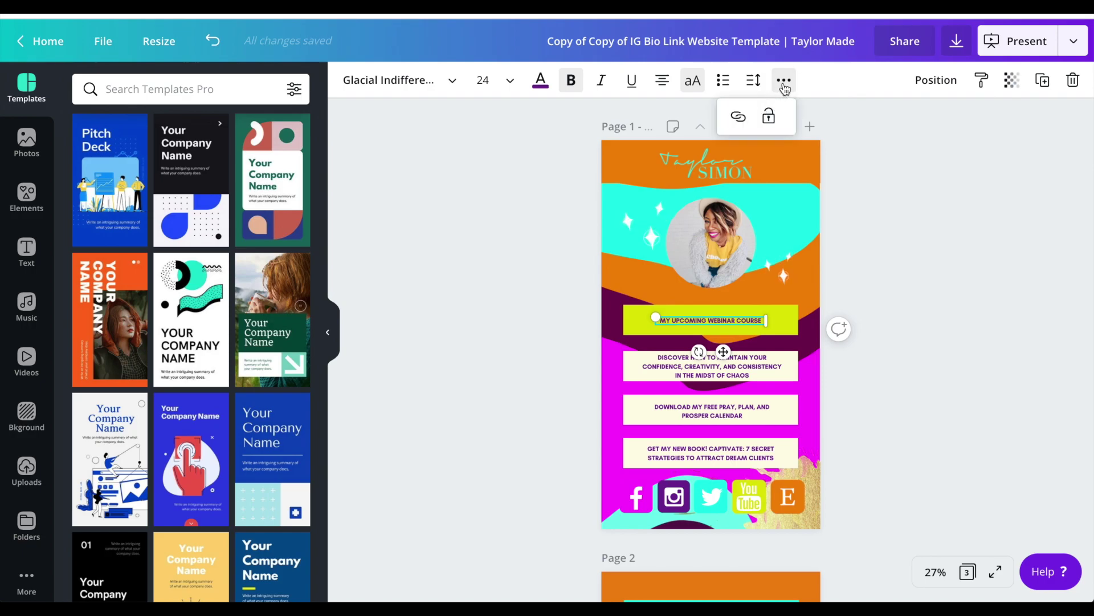
{"action": "left_click", "coordinate": [739, 119]}
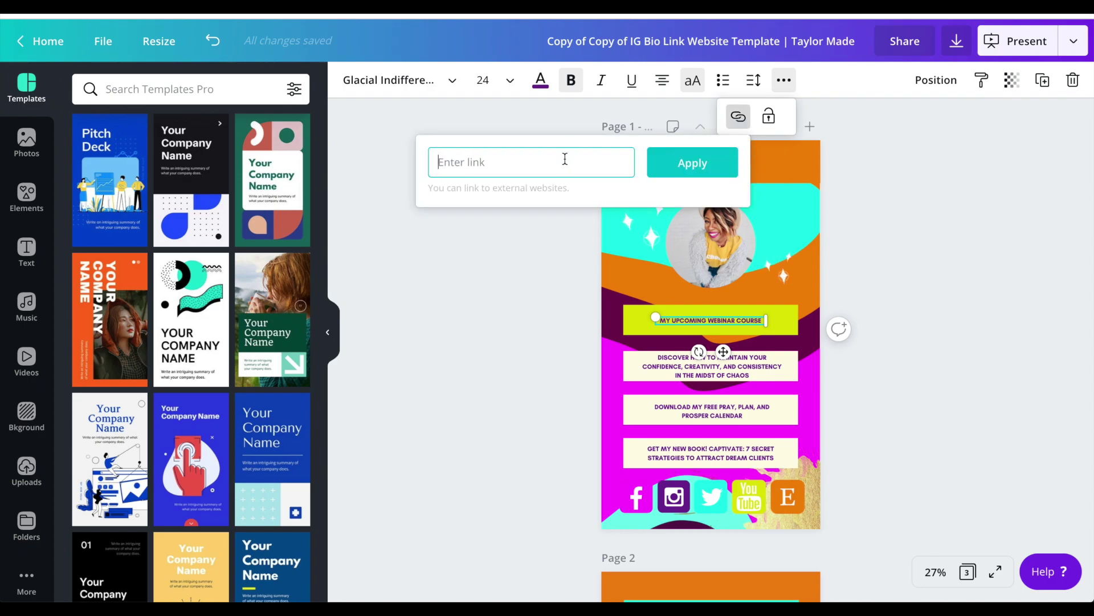
{"action": "type", "text": "http://www.iamtaylorsimon.com/"}
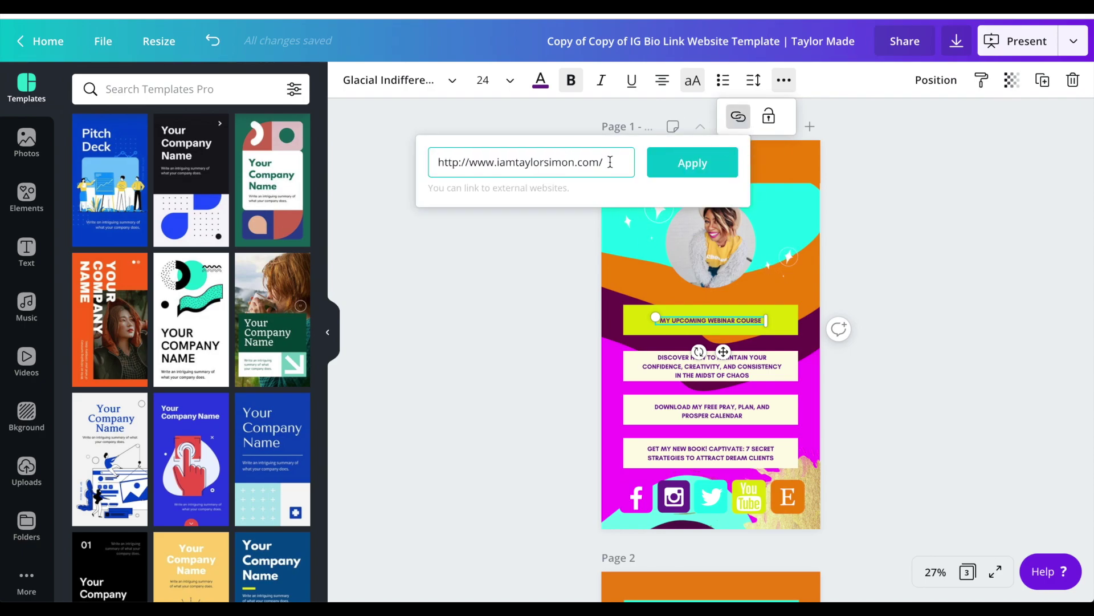
{"action": "left_click", "coordinate": [675, 167]}
{"action": "left_click", "coordinate": [1004, 364]}
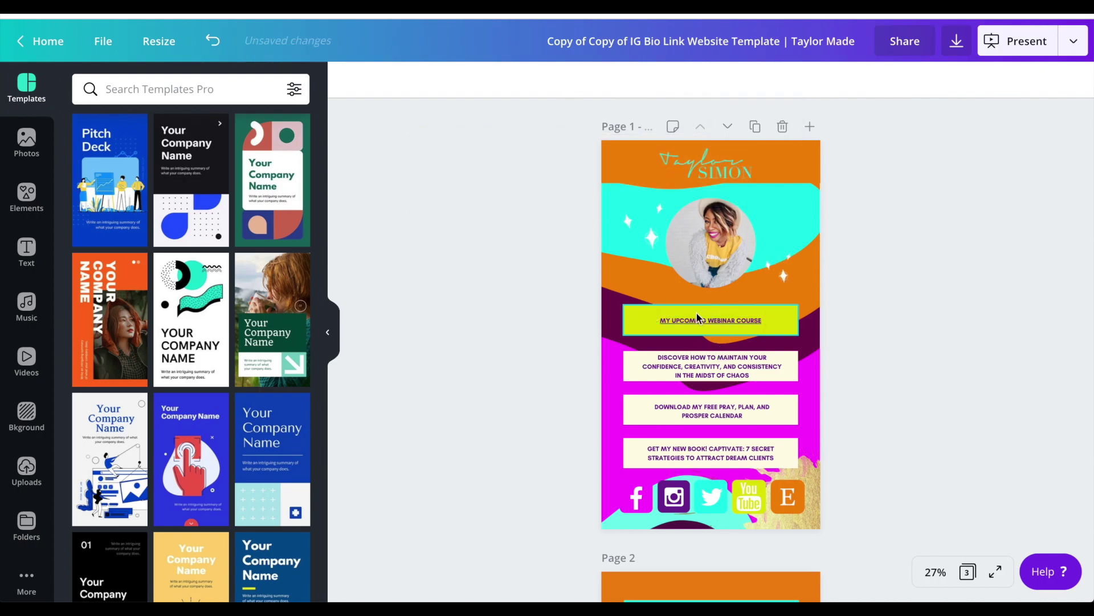
{"action": "left_click", "coordinate": [696, 326]}
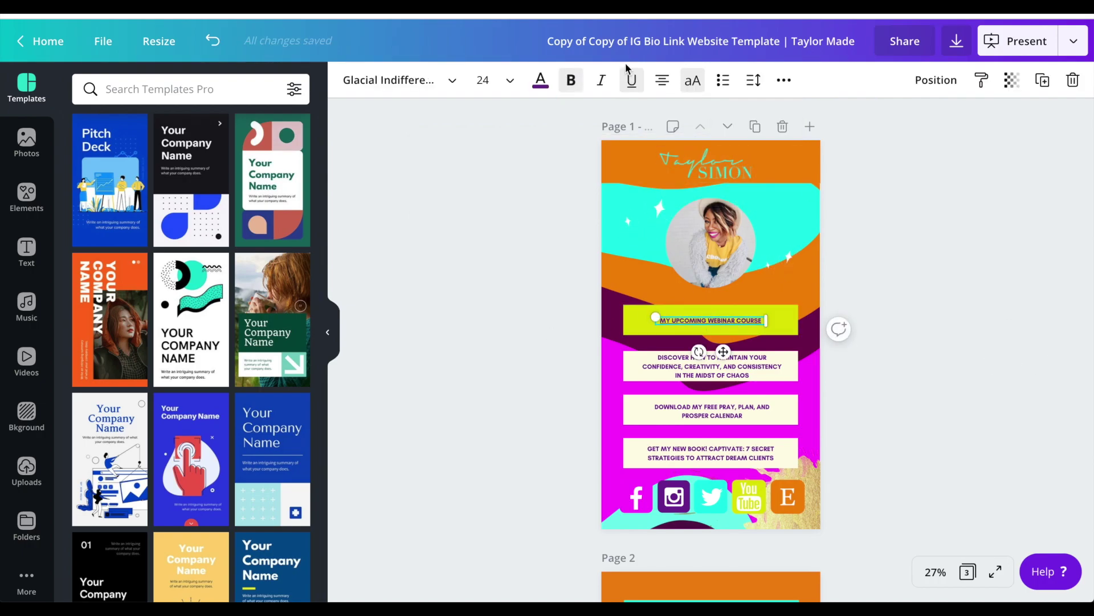
{"action": "left_click", "coordinate": [633, 85]}
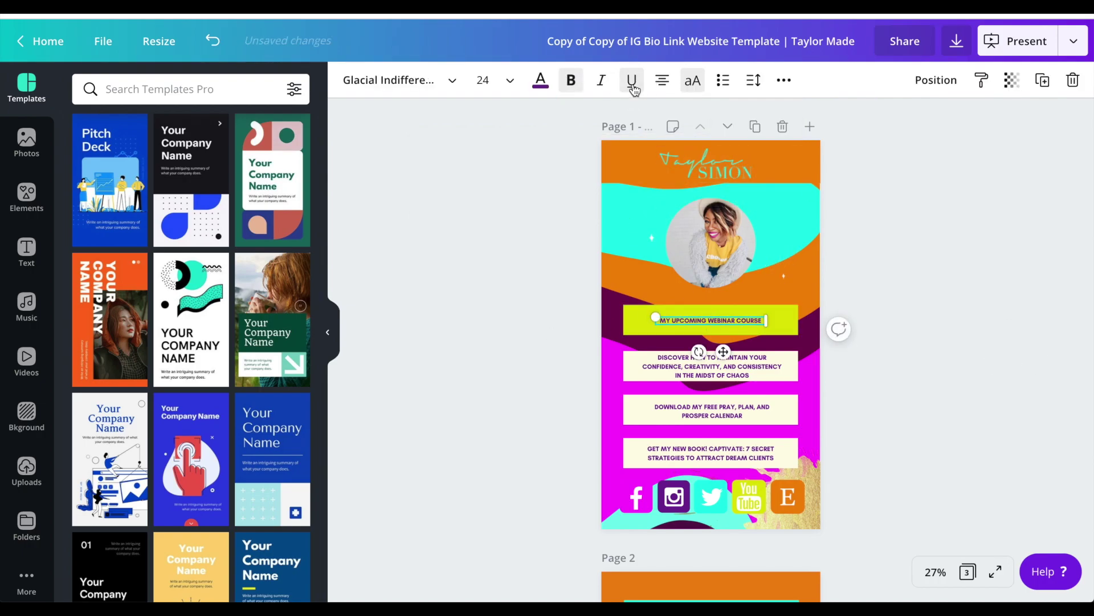
{"action": "left_click", "coordinate": [929, 299]}
Group the webinar text with its yellow button box
{"action": "left_click", "coordinate": [752, 322]}
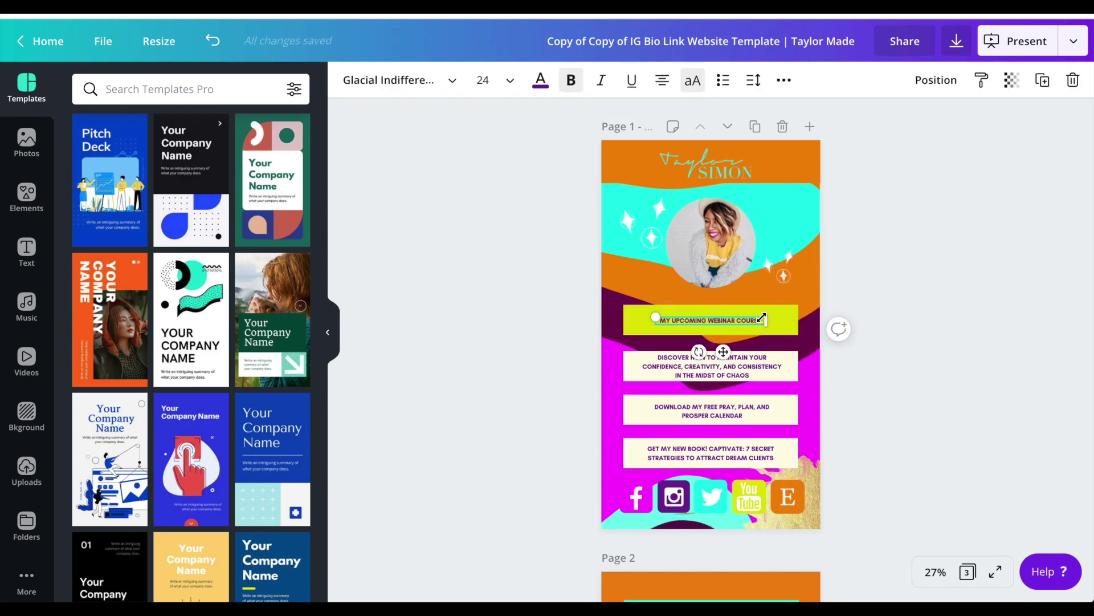
{"action": "left_click", "coordinate": [790, 319]}
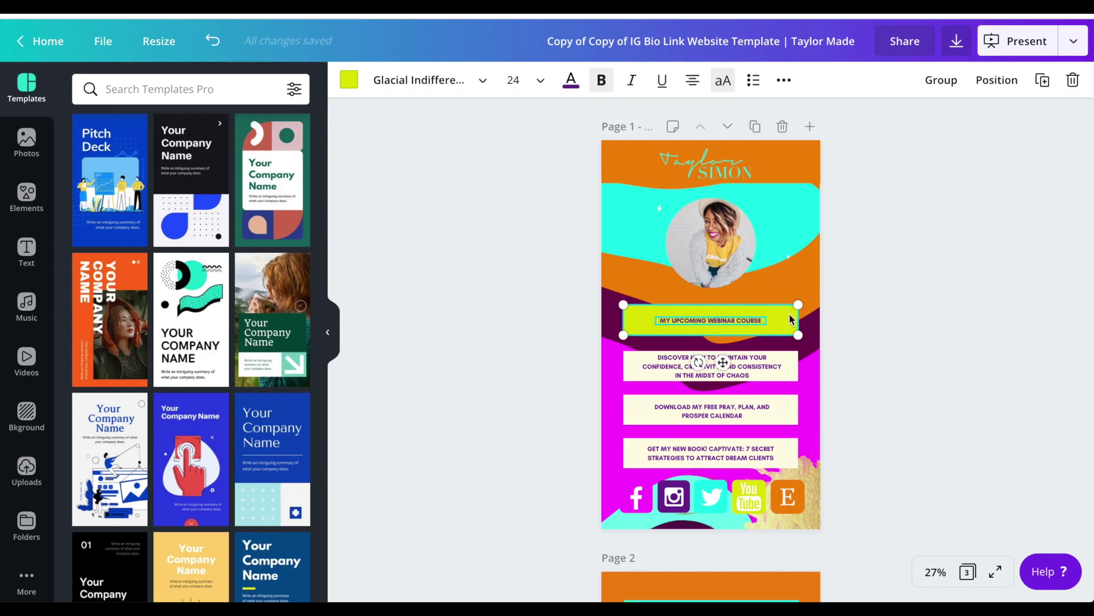
{"action": "left_click", "coordinate": [933, 85]}
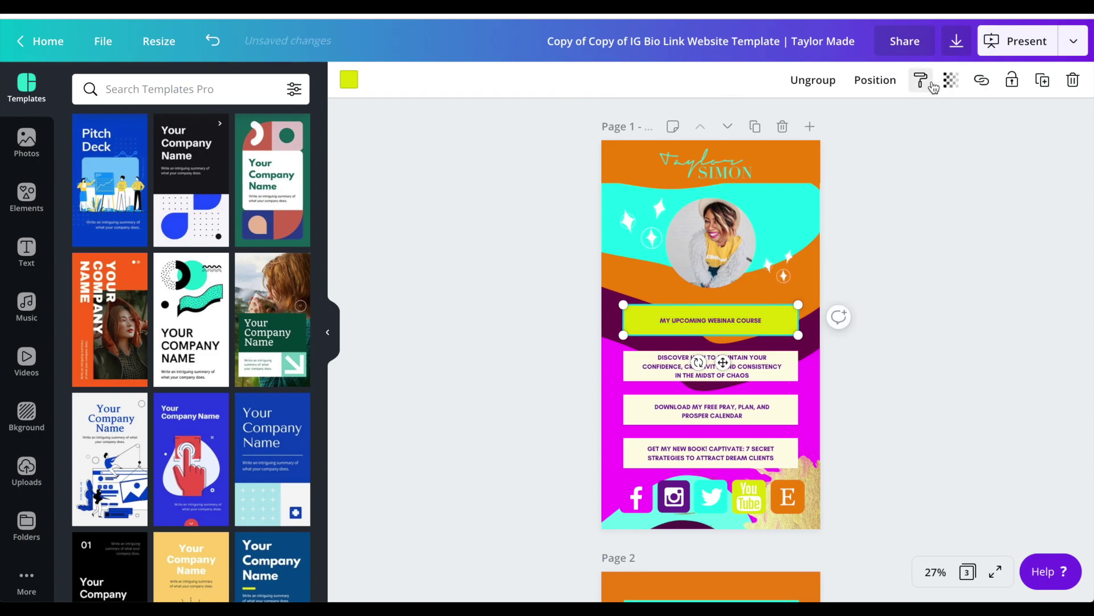
{"action": "left_click", "coordinate": [903, 369]}
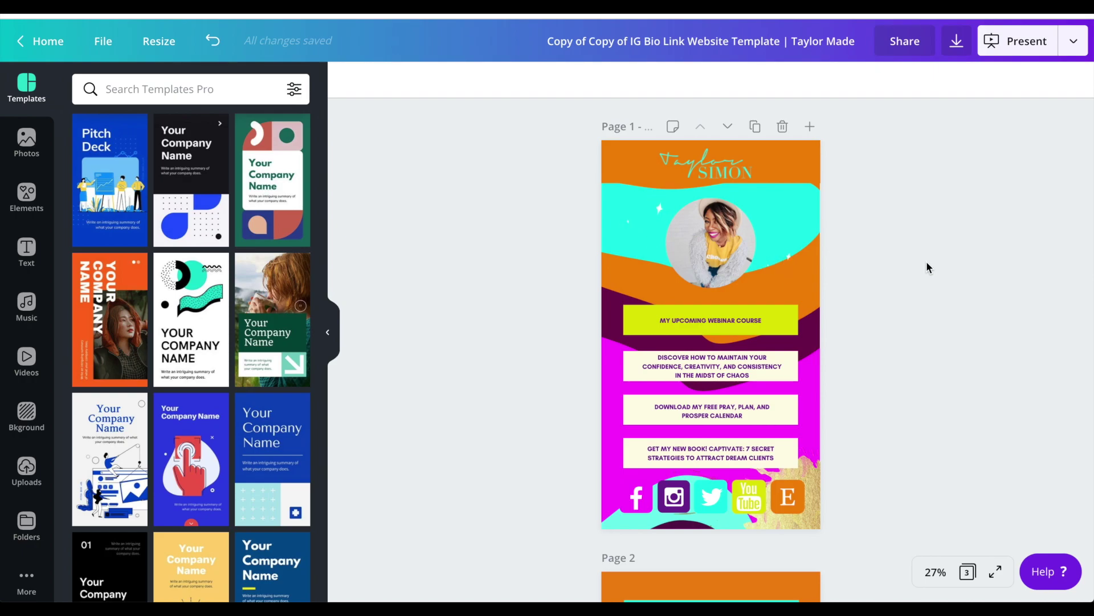
{"action": "left_click", "coordinate": [771, 321]}
{"action": "left_click", "coordinate": [790, 81]}
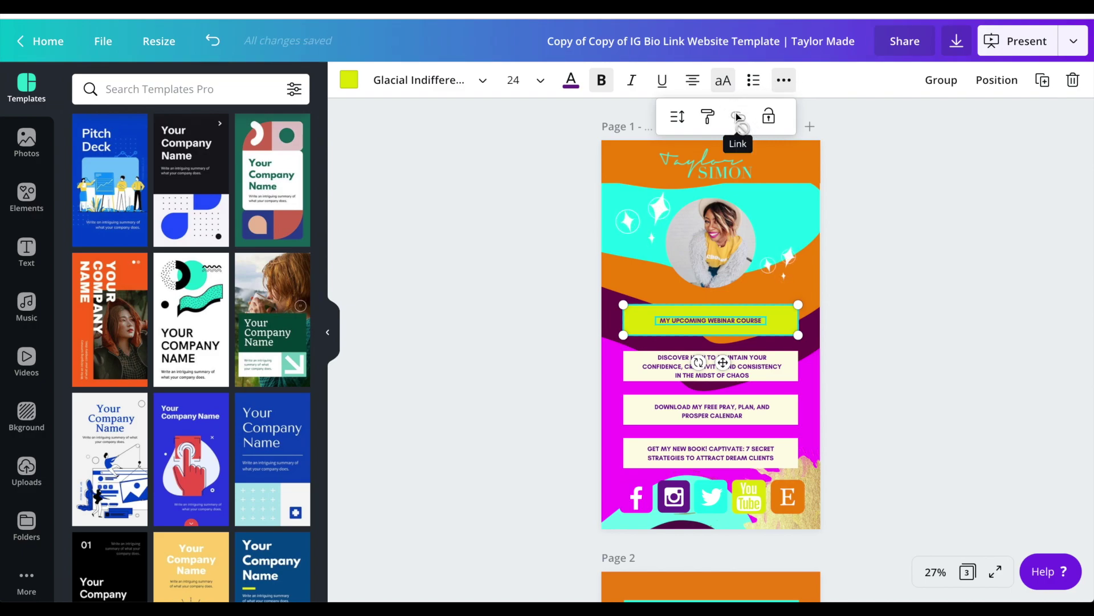
Link the DISCOVER HOW TO MAINTAIN button to the creator's website
{"action": "left_click", "coordinate": [782, 368]}
{"action": "left_click", "coordinate": [754, 80]}
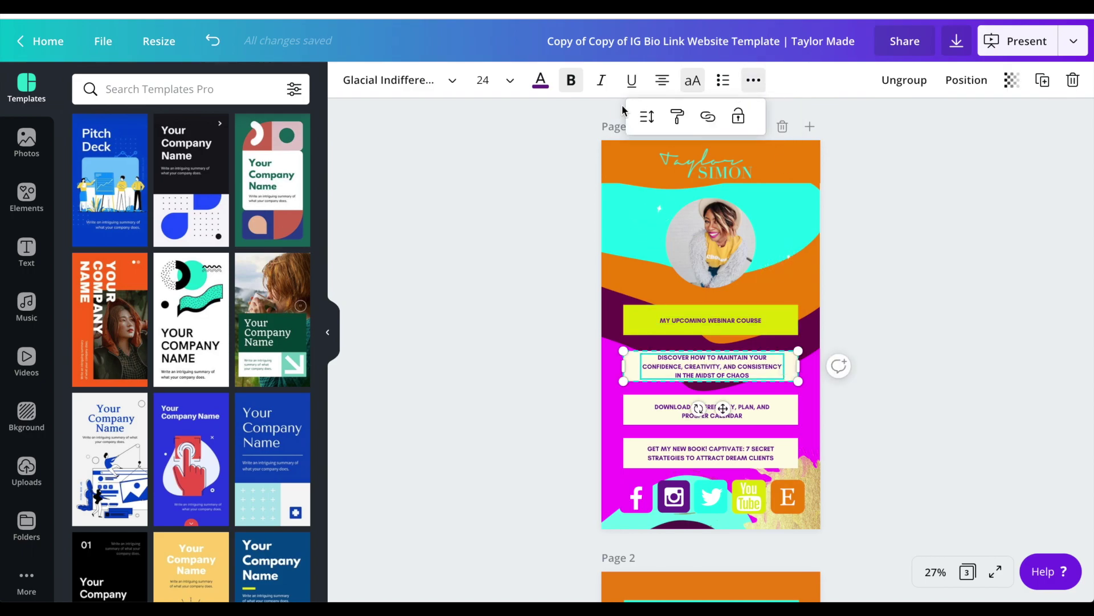
{"action": "left_click", "coordinate": [709, 117]}
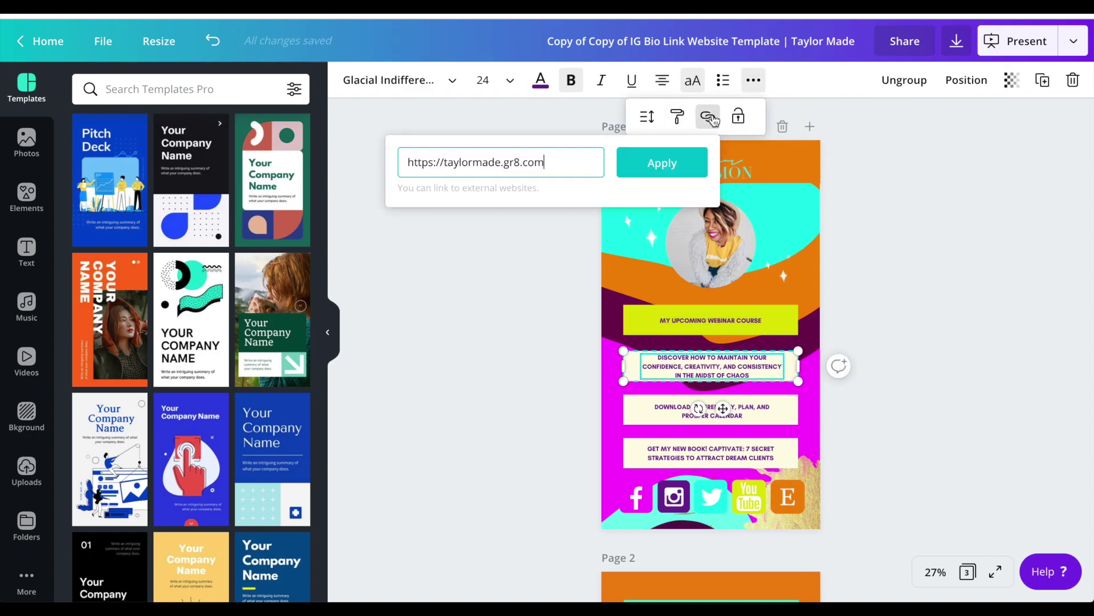
{"action": "left_click", "coordinate": [490, 330]}
{"action": "scroll", "coordinate": [950, 477], "scroll_direction": "down", "scroll_amount": 4}
Pick the Facebook icon from the social icon row and open its link field
{"action": "scroll", "coordinate": [621, 420], "scroll_direction": "up", "scroll_amount": 1}
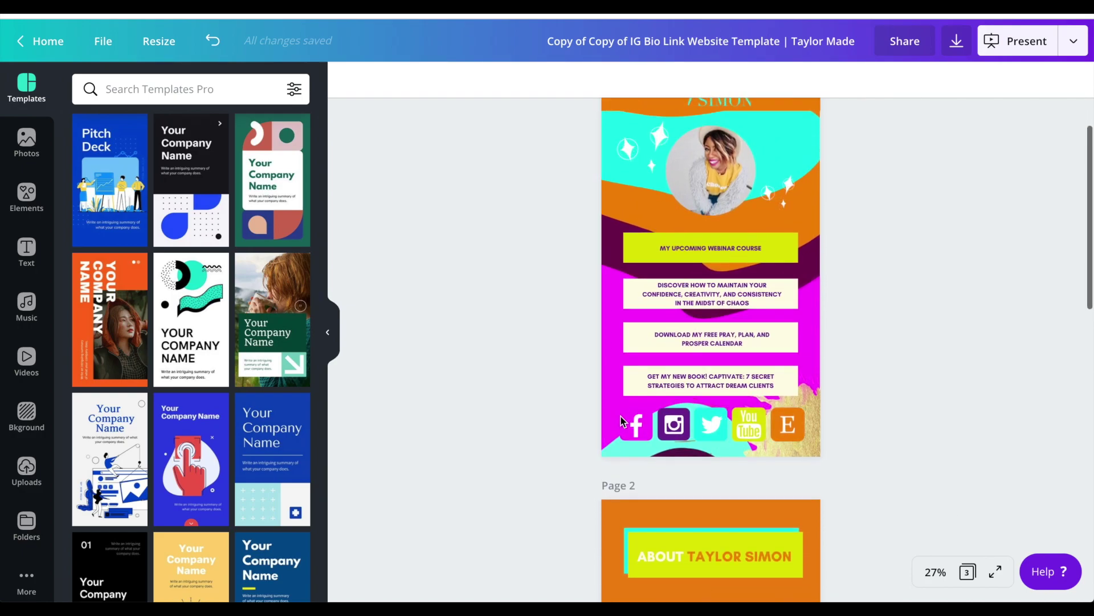
{"action": "left_click", "coordinate": [635, 424]}
{"action": "left_click", "coordinate": [674, 425]}
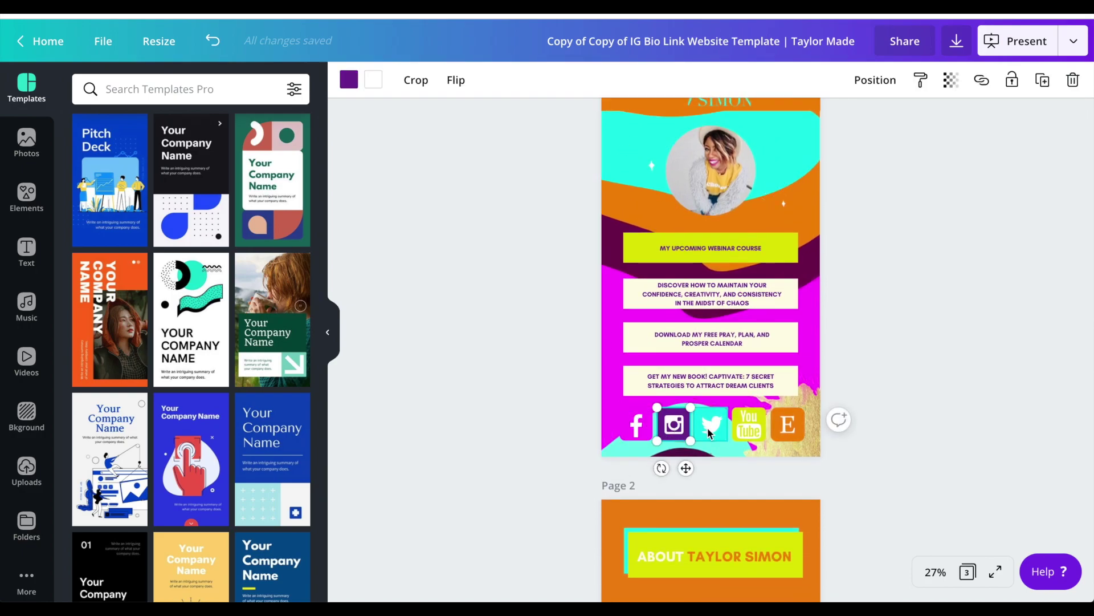
{"action": "left_click", "coordinate": [710, 429]}
{"action": "left_click", "coordinate": [749, 427]}
{"action": "left_click", "coordinate": [787, 425]}
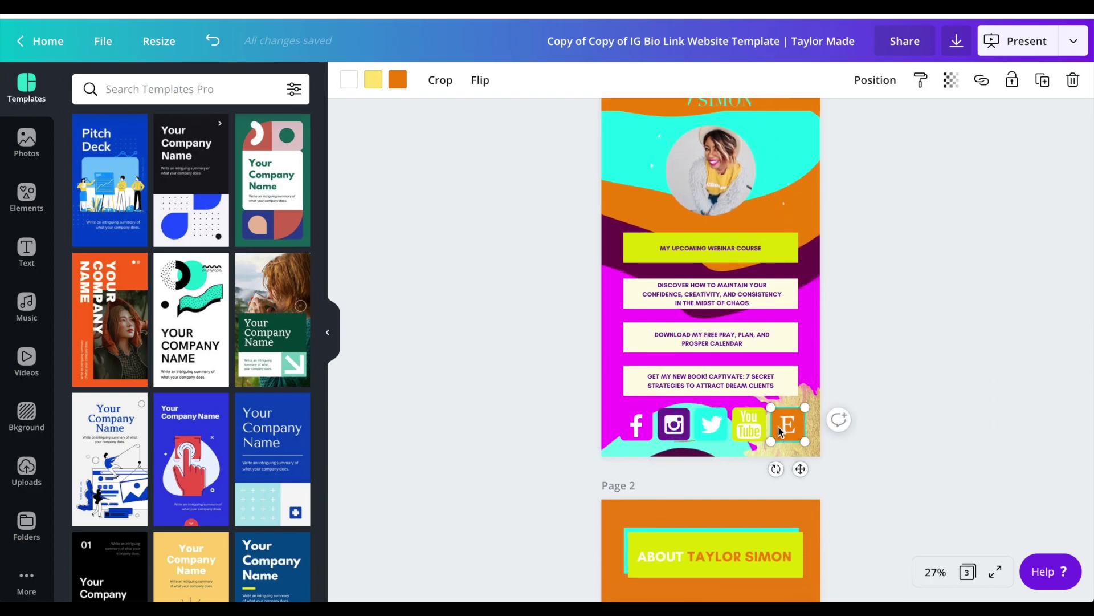
{"action": "left_click", "coordinate": [621, 429]}
{"action": "left_click", "coordinate": [674, 425]}
{"action": "left_click", "coordinate": [635, 422]}
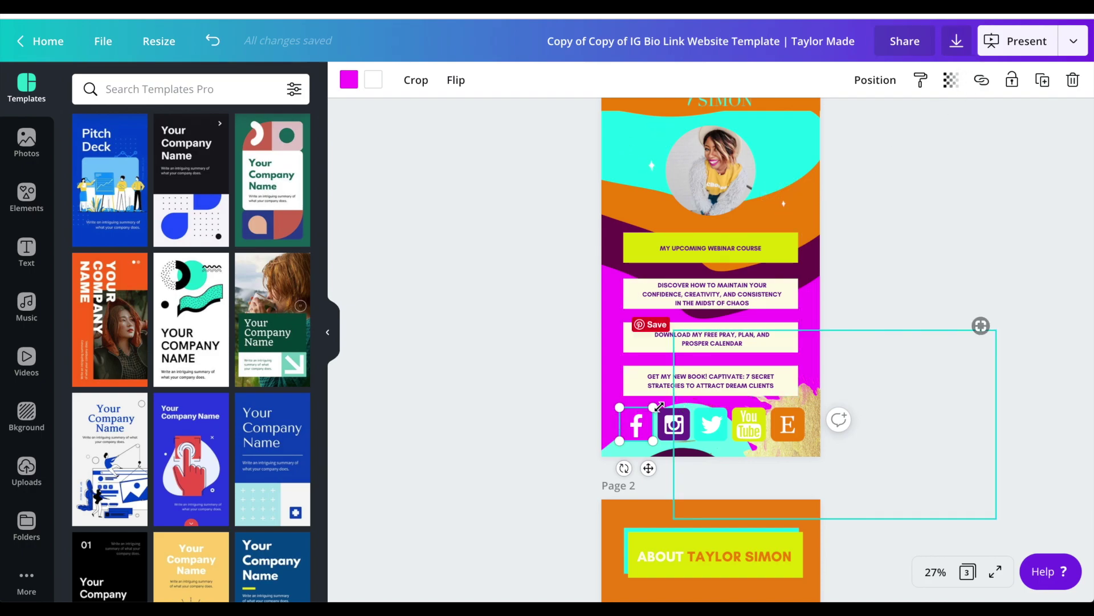
{"action": "left_click", "coordinate": [980, 81]}
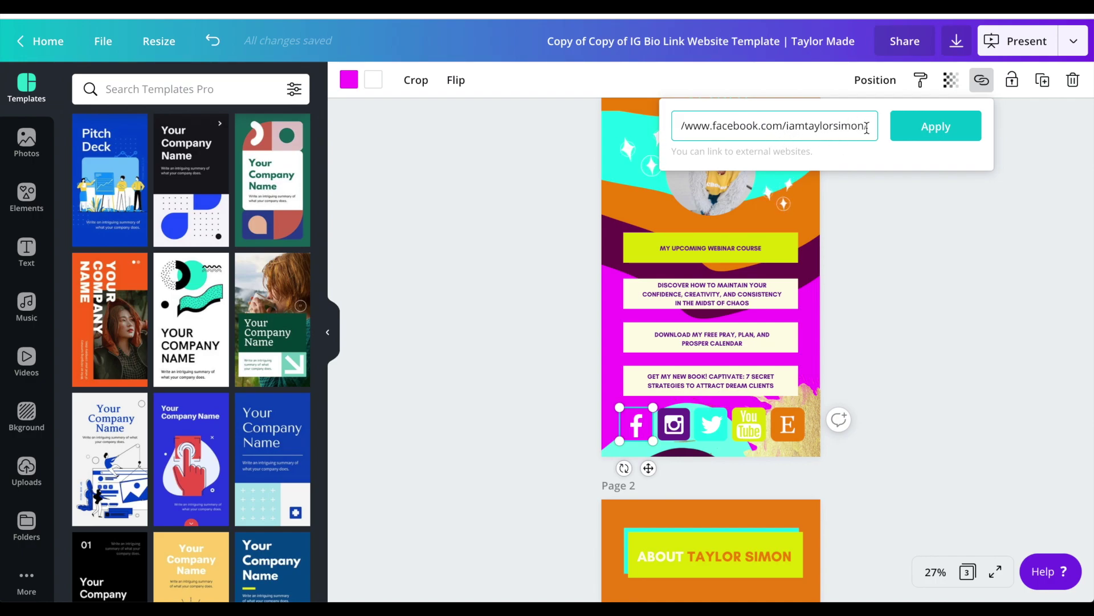
Apply the Facebook profile link, then replace the placeholder name in the page 2 About heading with YOUR NAME
{"action": "left_click", "coordinate": [936, 126]}
{"action": "scroll", "coordinate": [756, 234], "scroll_direction": "down", "scroll_amount": 5}
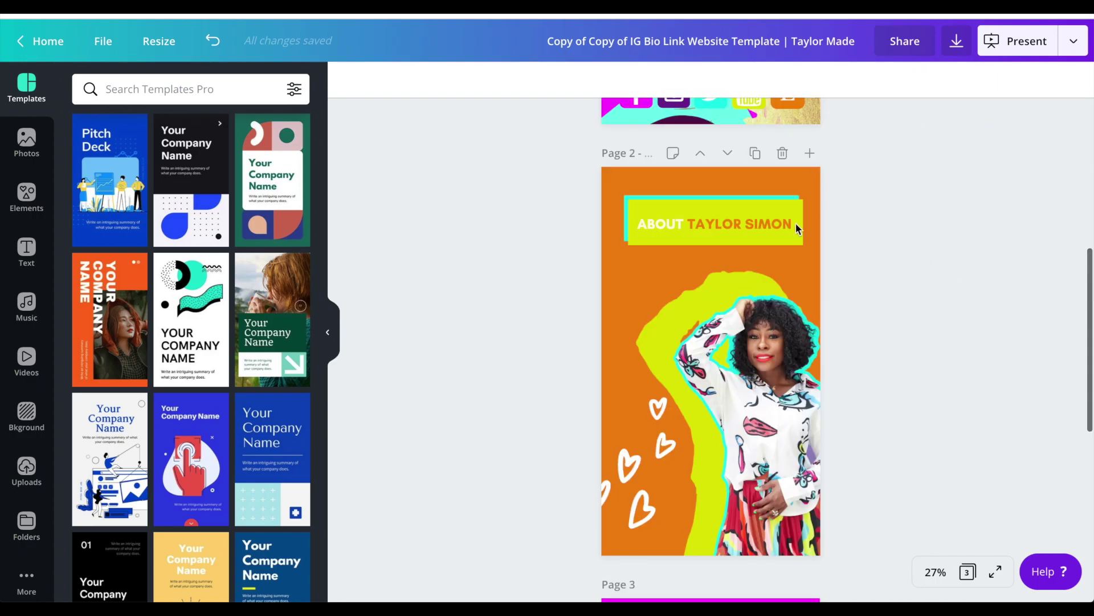
{"action": "left_click", "coordinate": [756, 230]}
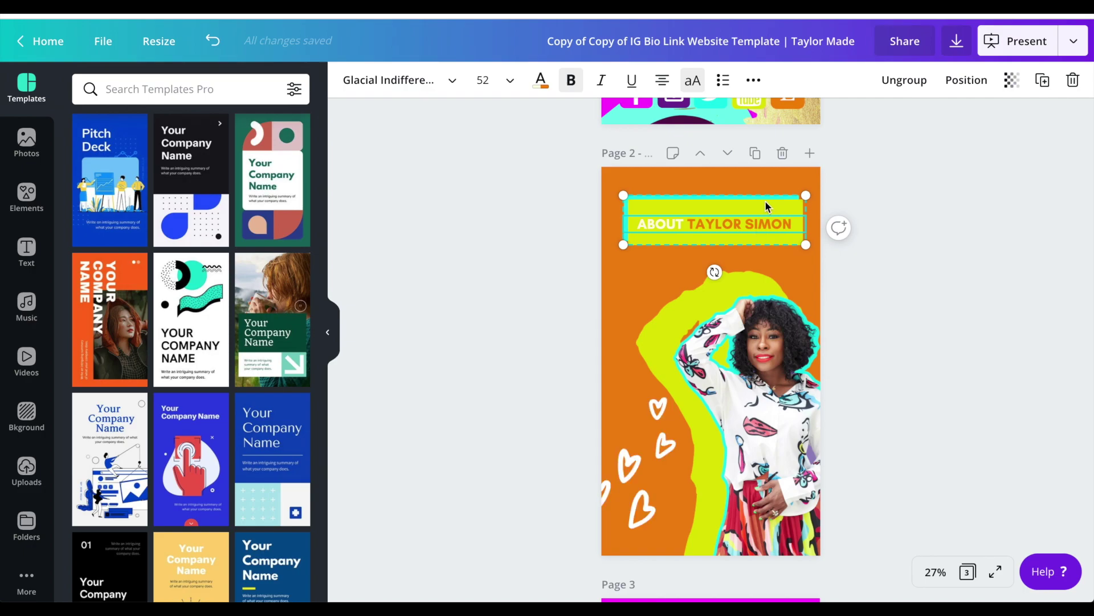
{"action": "double_click", "coordinate": [740, 226]}
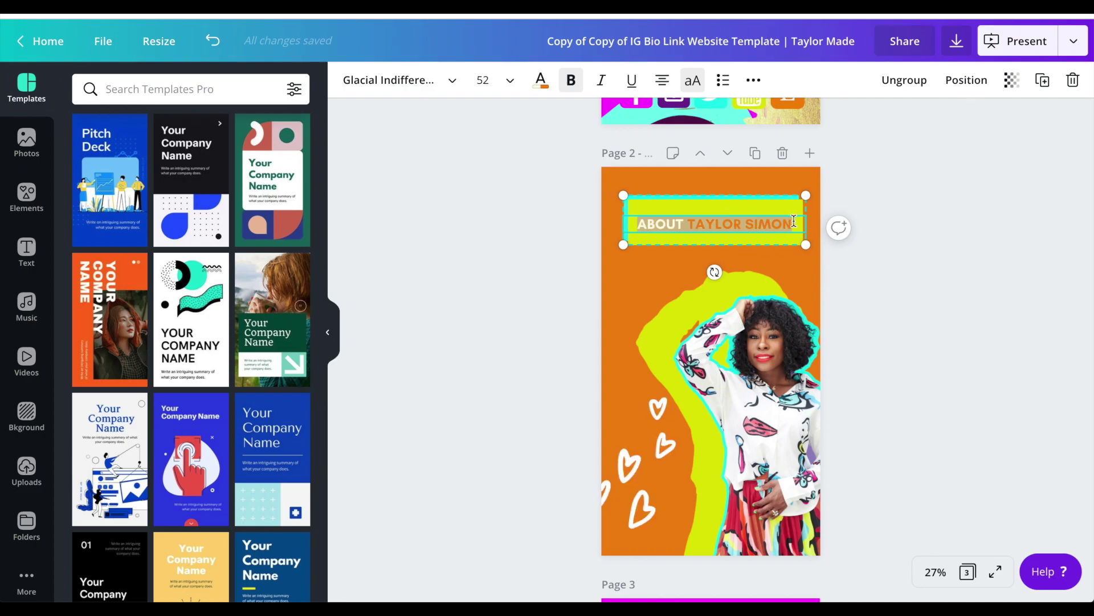
{"action": "left_click_drag", "start_coordinate": [794, 220], "coordinate": [697, 220]}
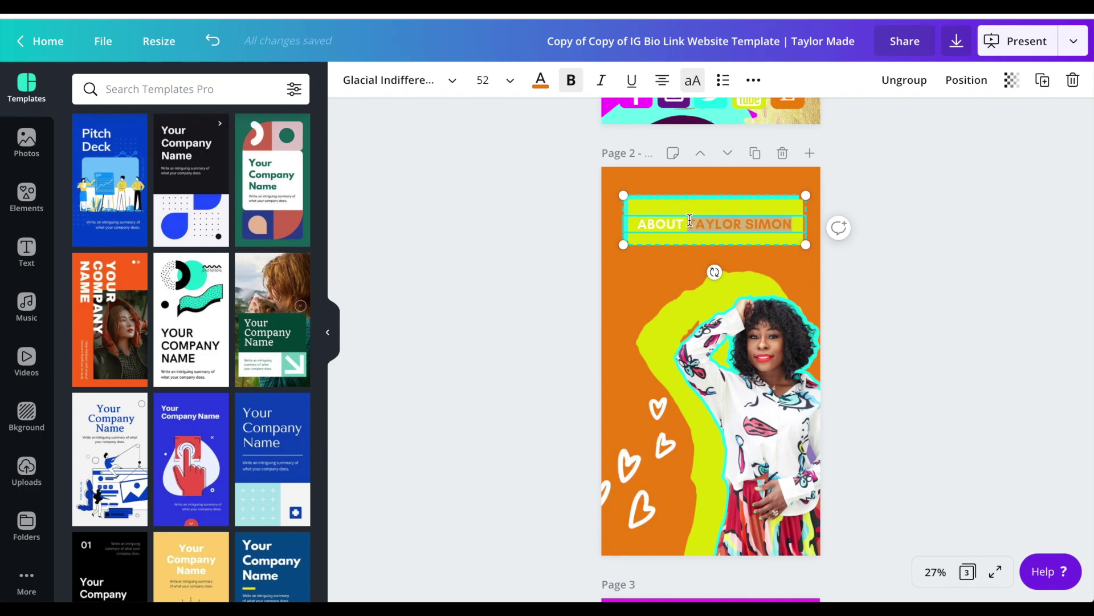
{"action": "type", "text": "YOUR"}
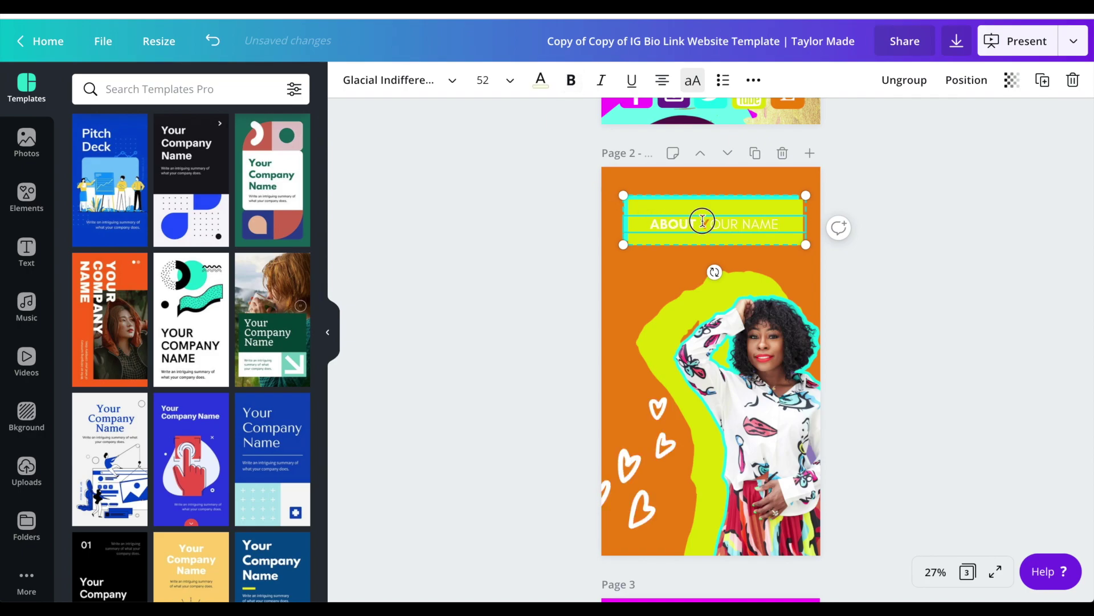
Make YOUR NAME bold and purple, after briefly trying orange
{"action": "left_click_drag", "start_coordinate": [702, 221], "coordinate": [799, 224]}
{"action": "left_click", "coordinate": [568, 87]}
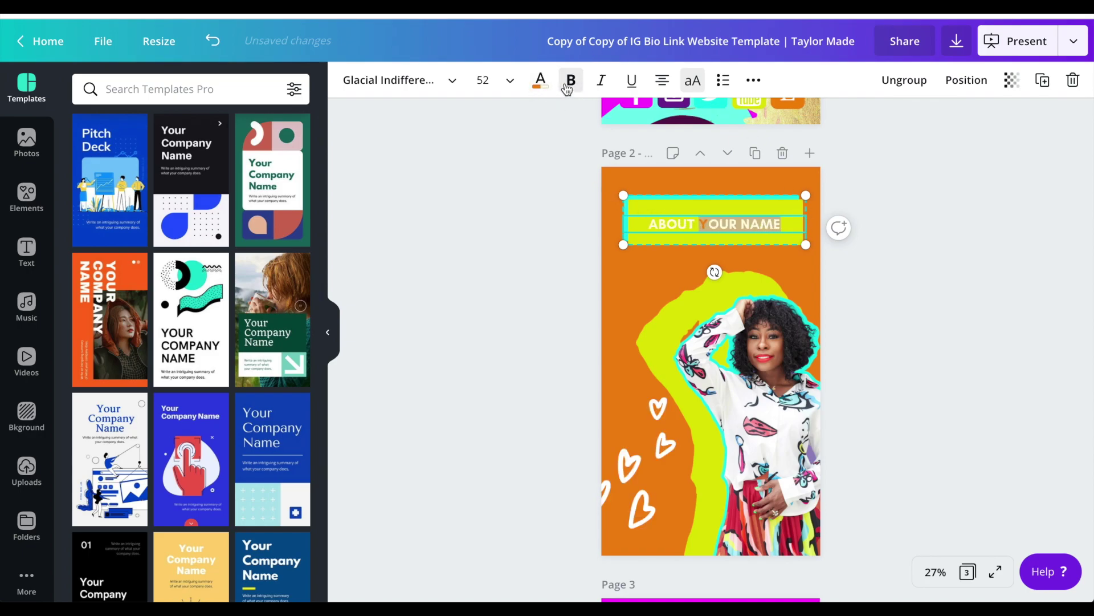
{"action": "left_click", "coordinate": [539, 81]}
{"action": "left_click", "coordinate": [292, 232]}
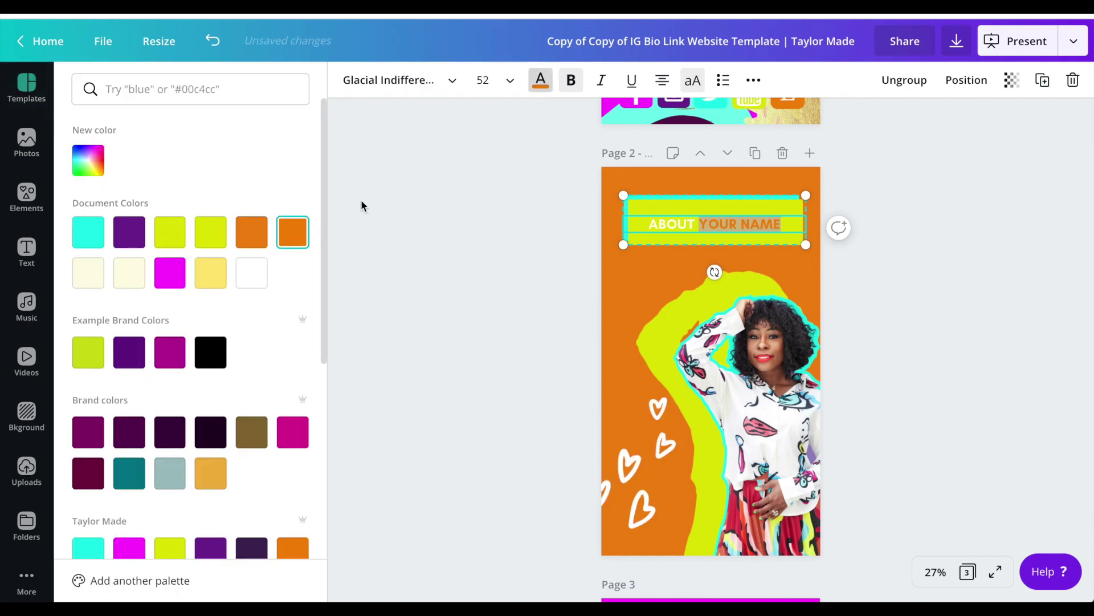
{"action": "key", "text": "Escape"}
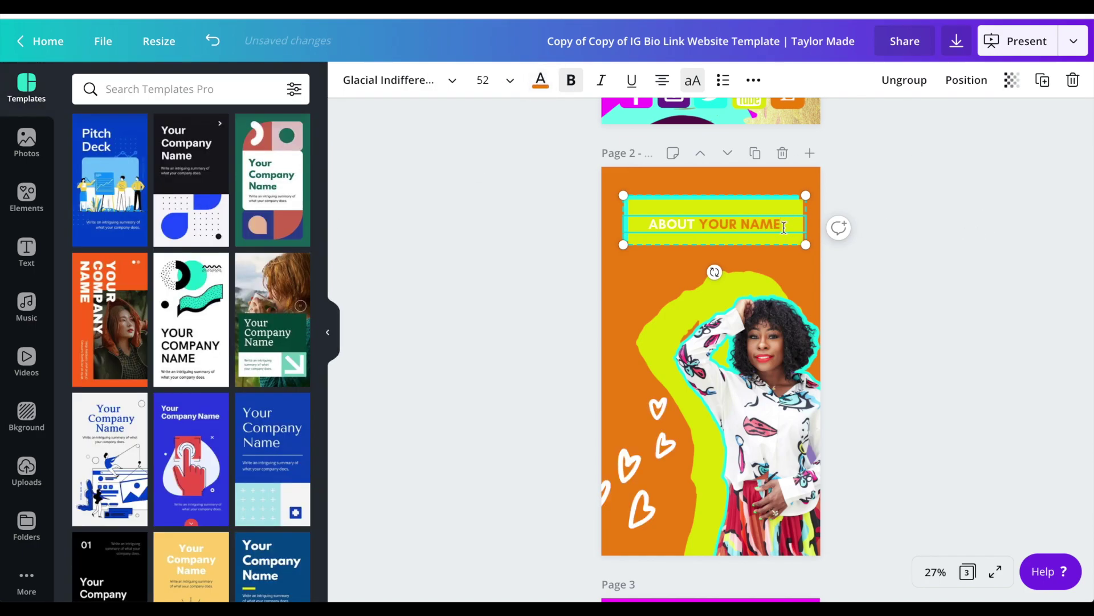
{"action": "left_click", "coordinate": [542, 91]}
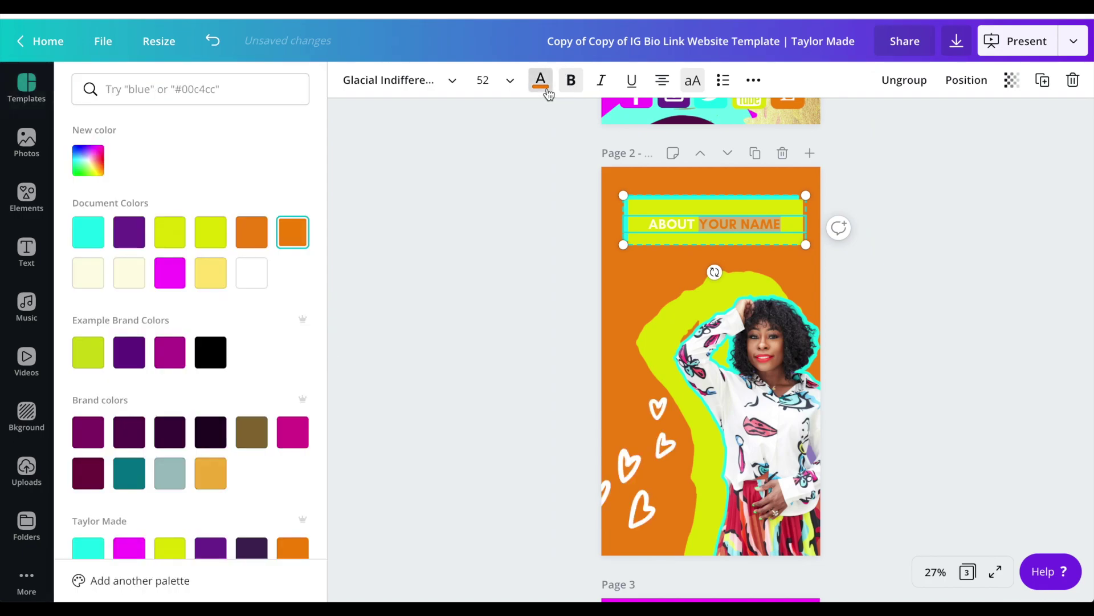
{"action": "left_click", "coordinate": [129, 232]}
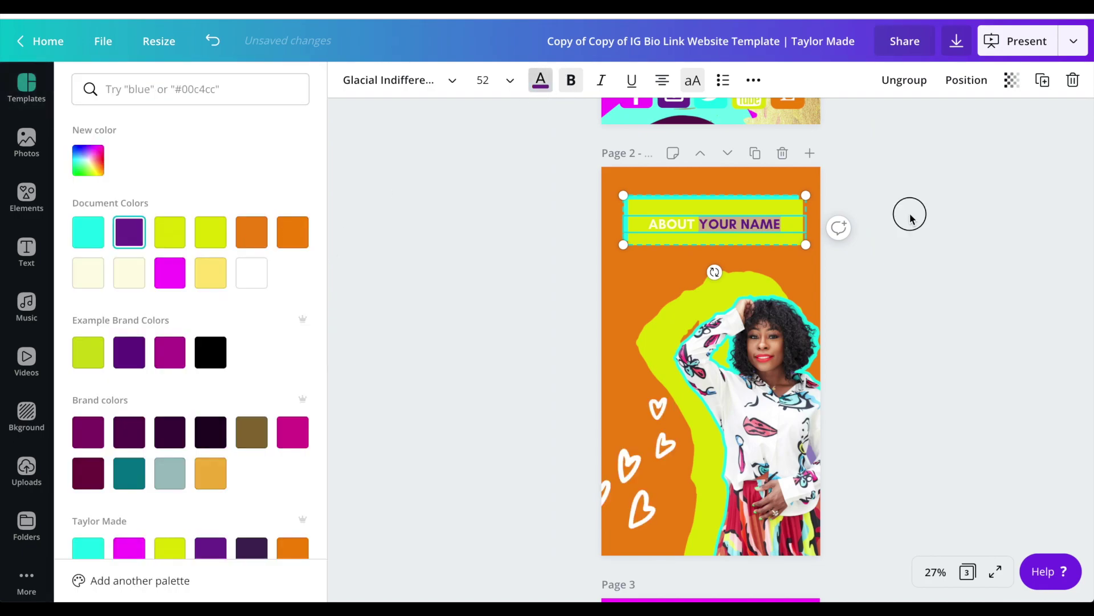
{"action": "left_click", "coordinate": [908, 215]}
{"action": "scroll", "coordinate": [826, 228], "scroll_direction": "up", "scroll_amount": 5}
Swap the sky-and-hills placeholder in page 1's profile circle for the first uploaded portrait
{"action": "double_click", "coordinate": [717, 238]}
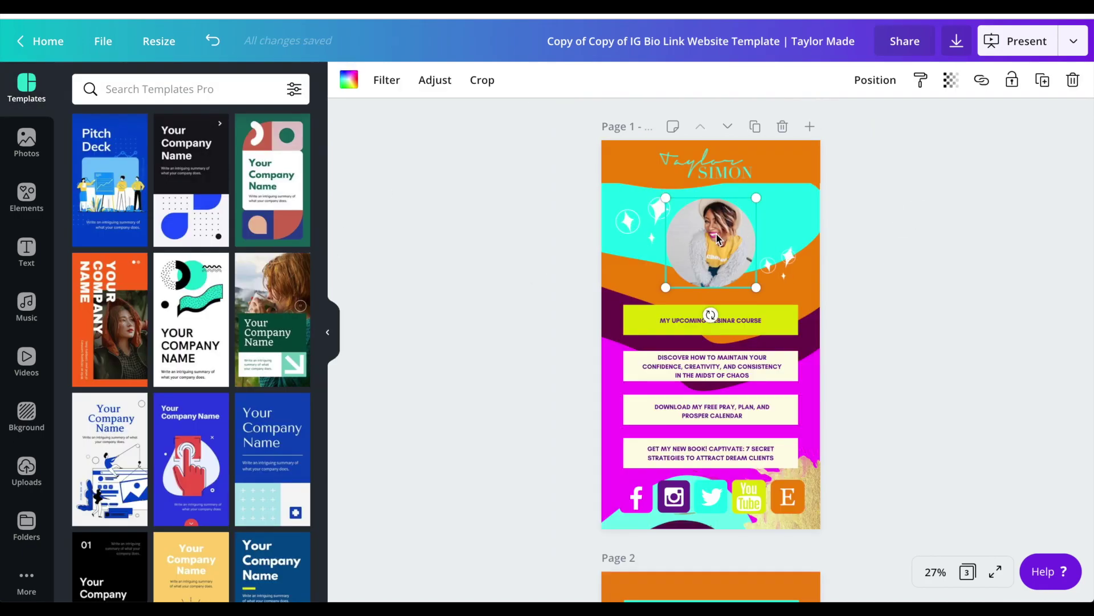
{"action": "key", "text": "Delete"}
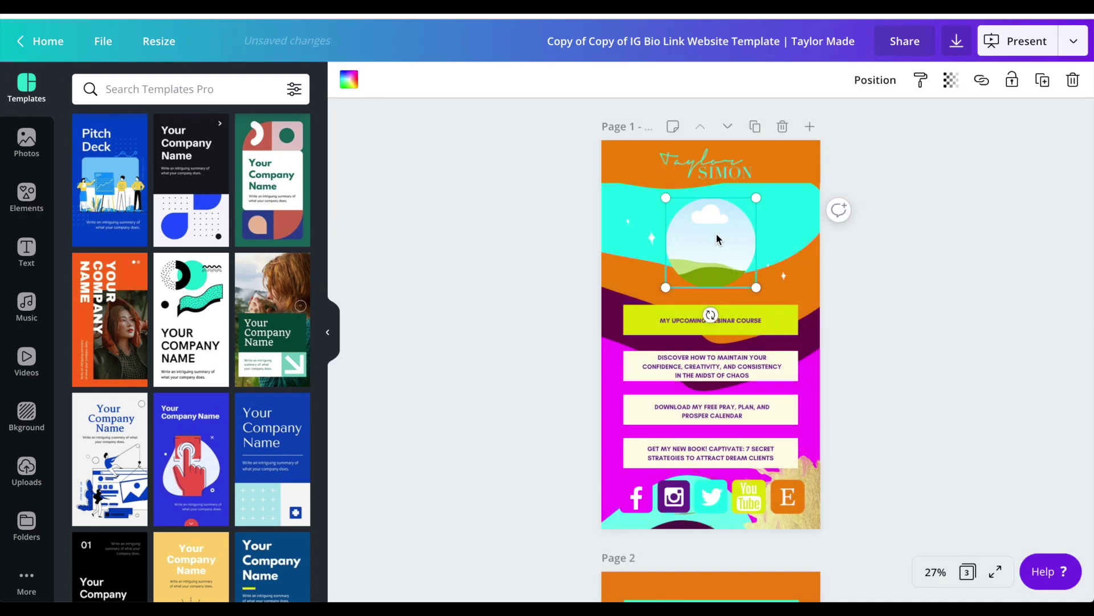
{"action": "left_click", "coordinate": [509, 298]}
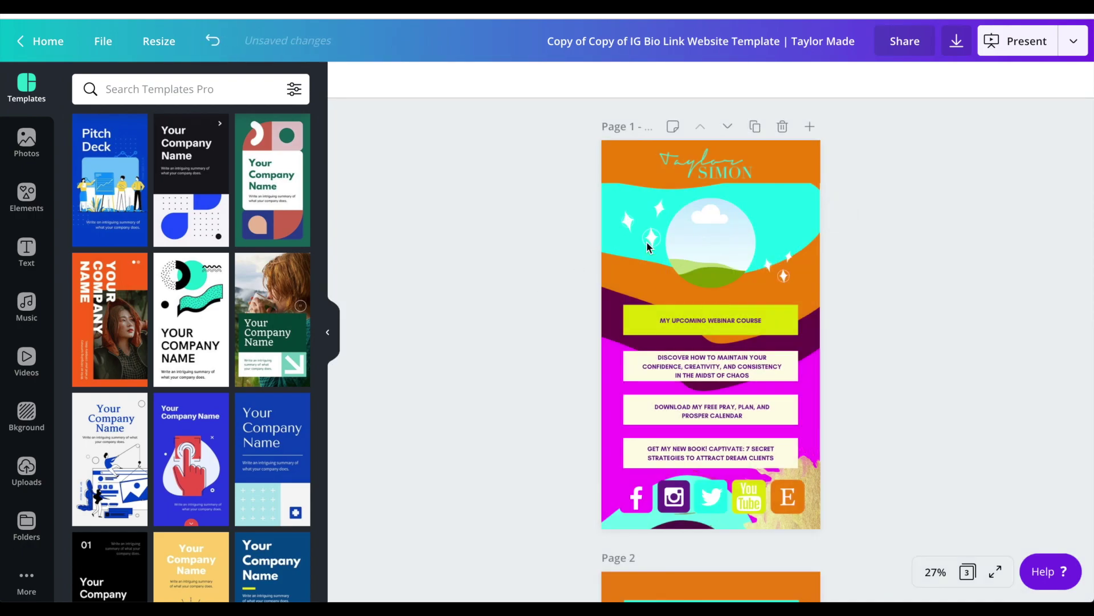
{"action": "left_click", "coordinate": [29, 471]}
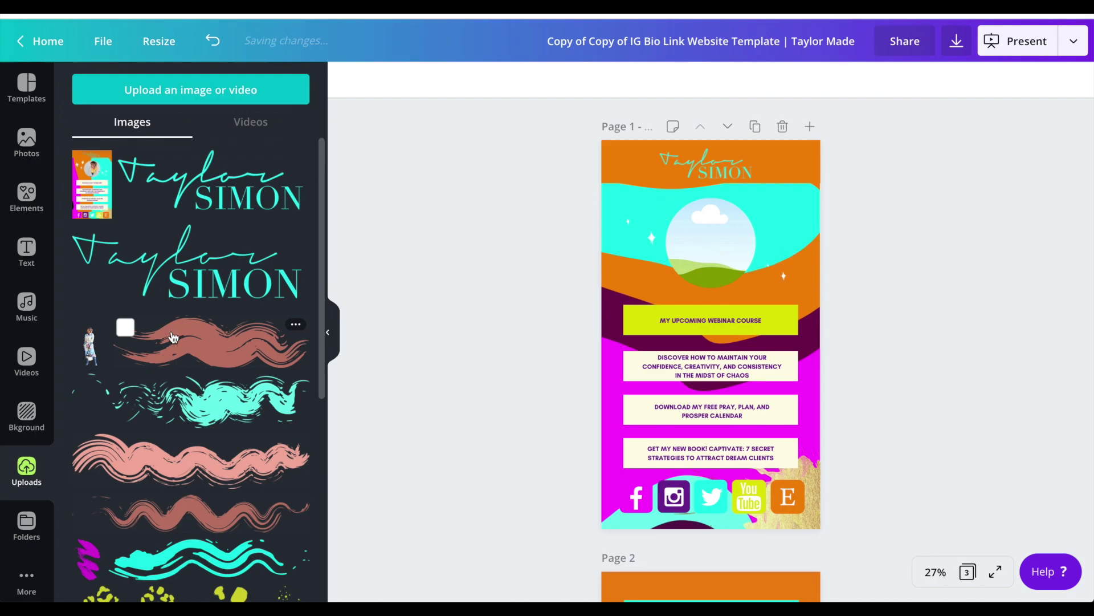
{"action": "scroll", "coordinate": [173, 338], "scroll_direction": "down", "scroll_amount": 5}
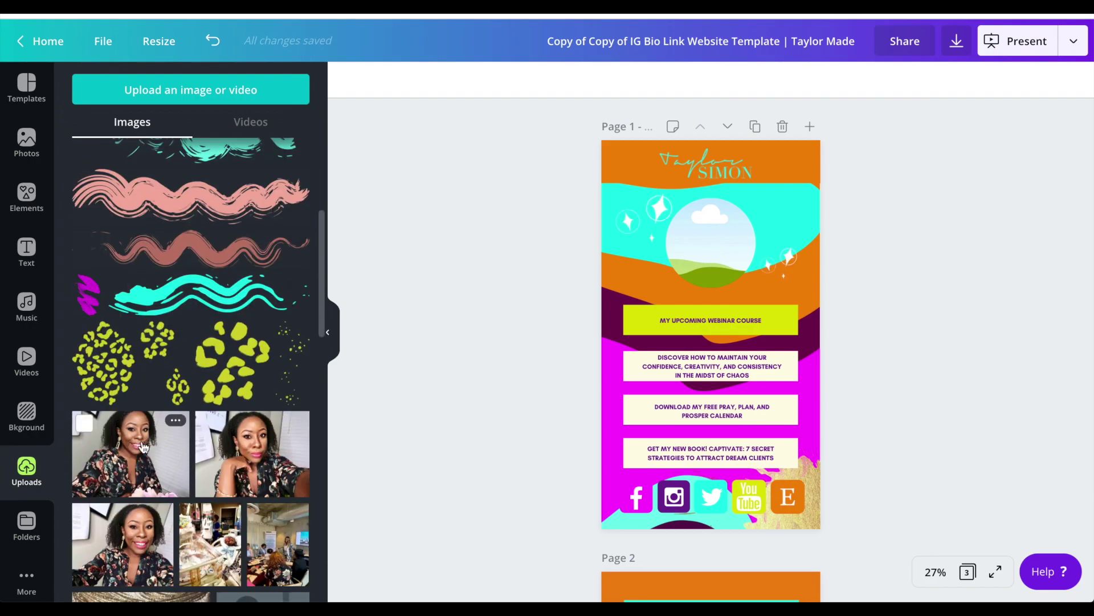
{"action": "left_click_drag", "start_coordinate": [143, 446], "coordinate": [684, 247]}
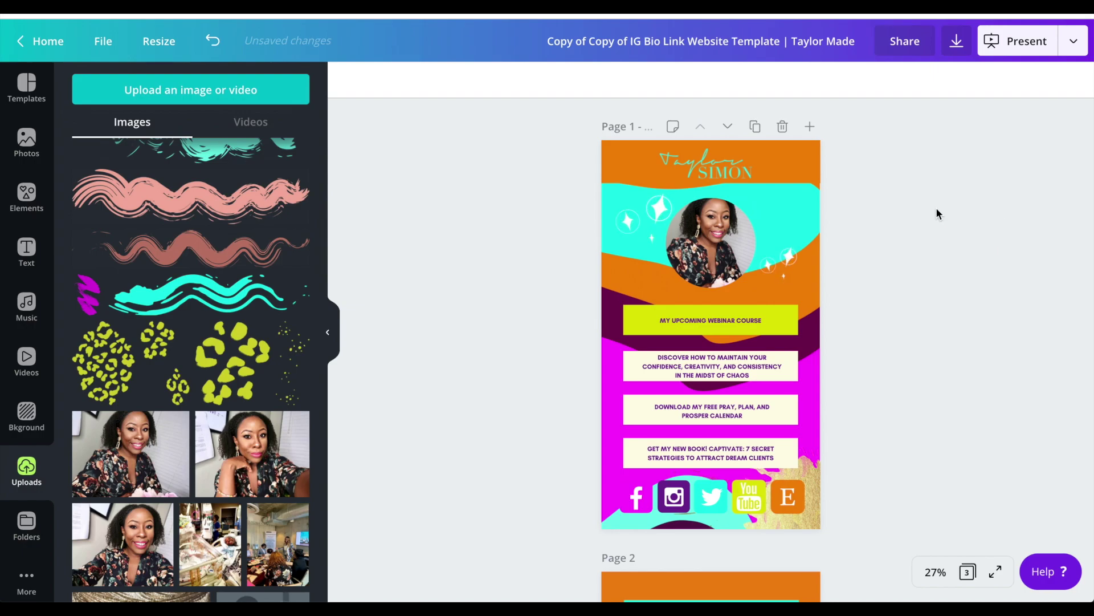
{"action": "key", "text": "Tab"}
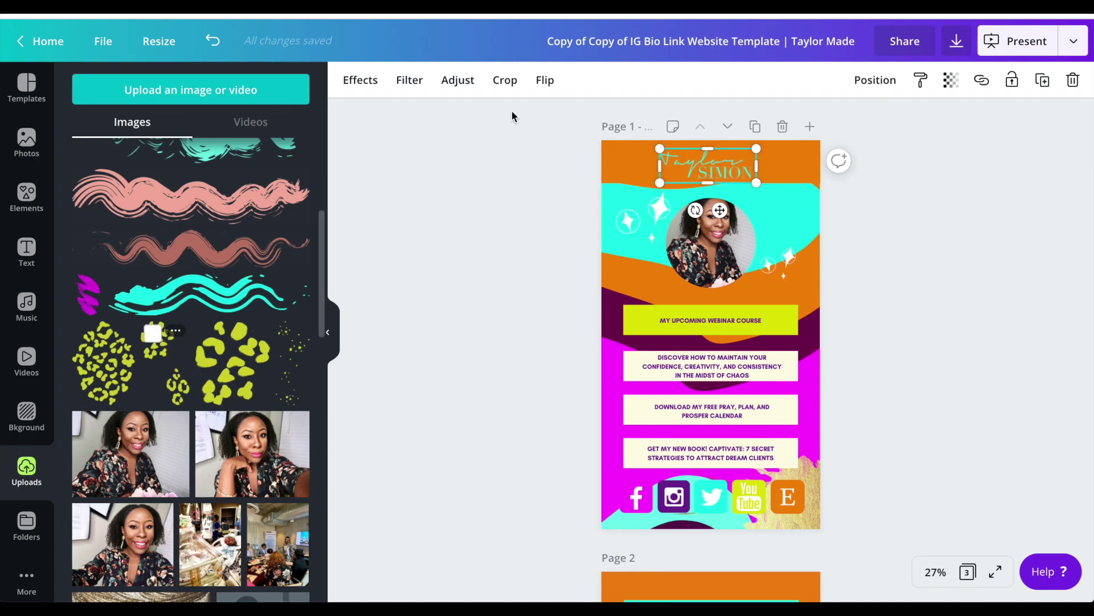
Select the sparkle graphics beside the profile photo
{"action": "scroll", "coordinate": [914, 320], "scroll_direction": "down", "scroll_amount": 1}
{"action": "scroll", "coordinate": [914, 318], "scroll_direction": "down", "scroll_amount": 3}
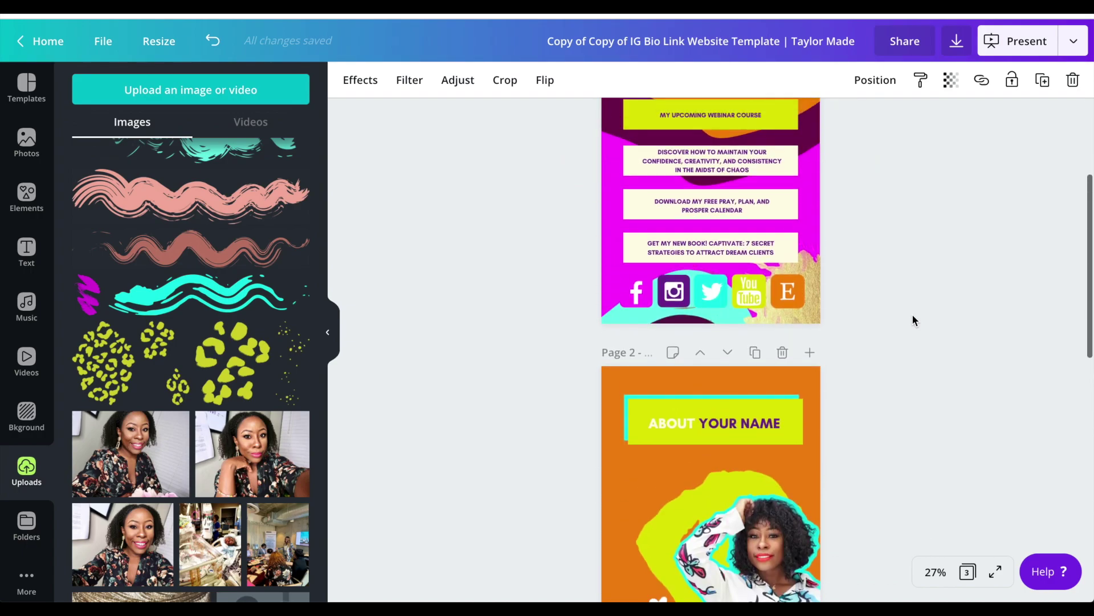
{"action": "scroll", "coordinate": [914, 318], "scroll_direction": "up", "scroll_amount": 3}
{"action": "left_click", "coordinate": [532, 317]}
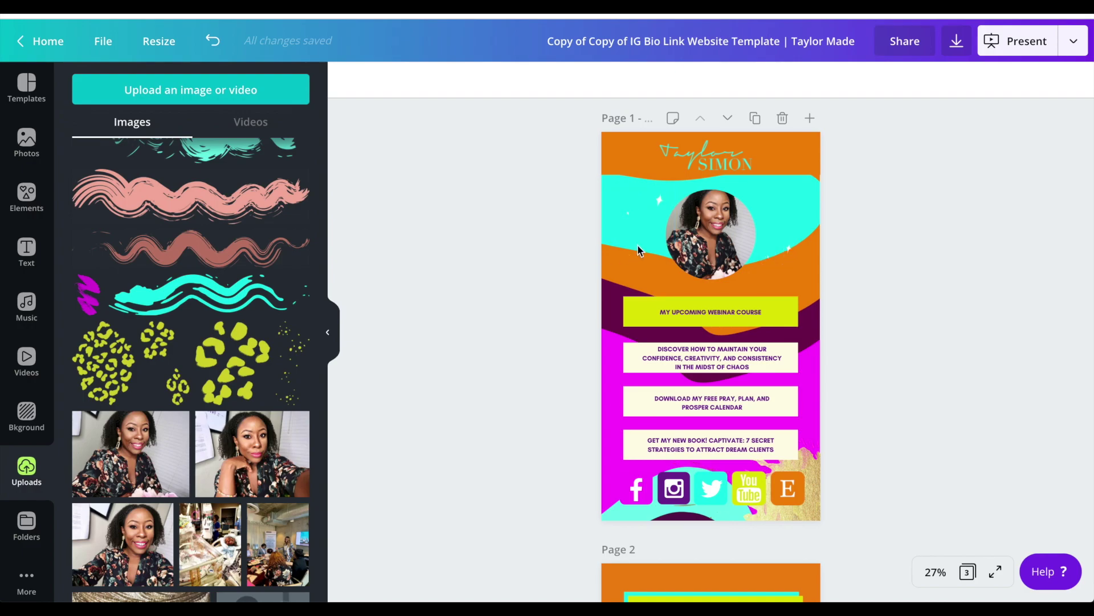
{"action": "left_click", "coordinate": [638, 234]}
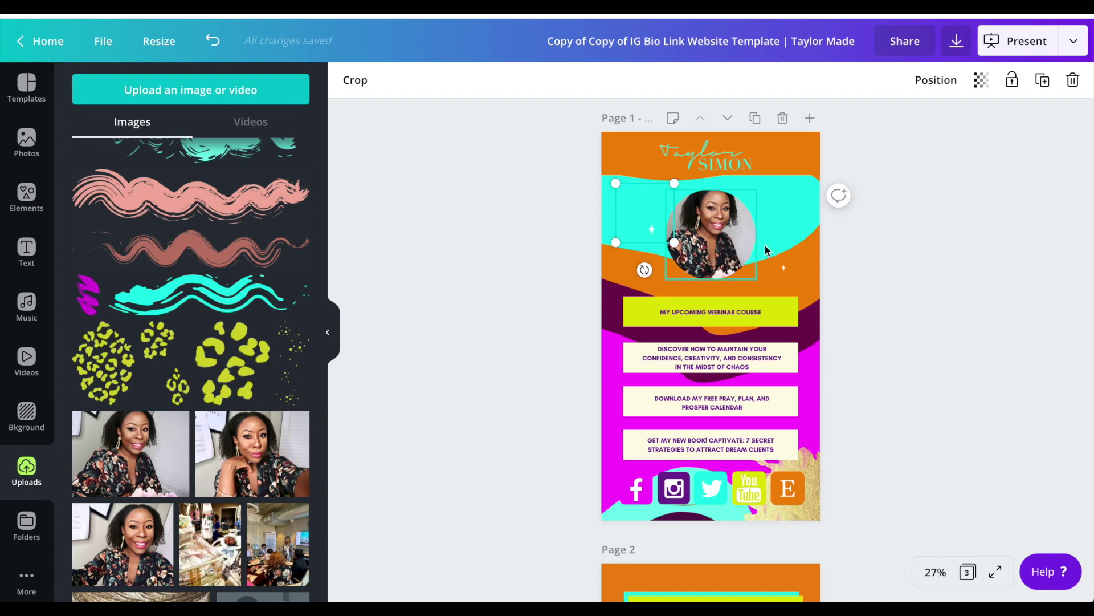
{"action": "left_click", "coordinate": [768, 274]}
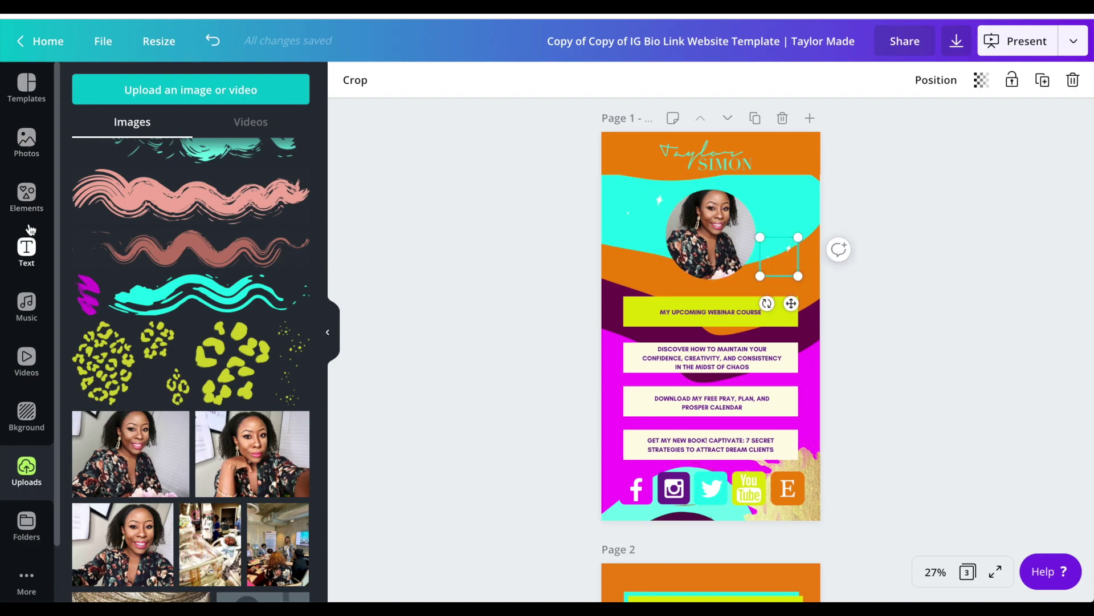
Run an Elements library search for ANIMATION
{"action": "left_click", "coordinate": [26, 198]}
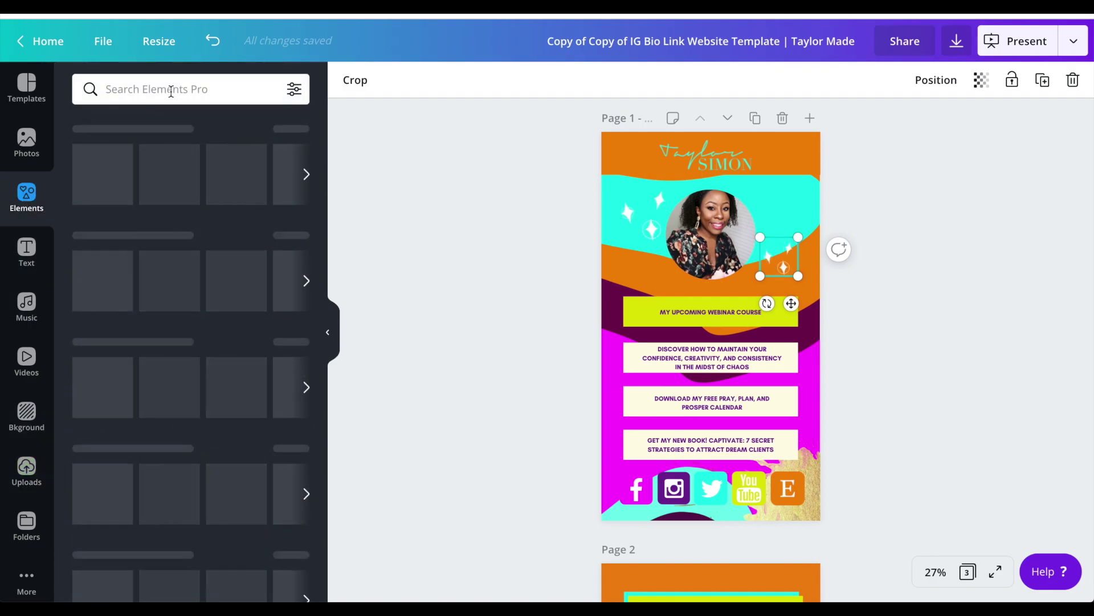
{"action": "left_click", "coordinate": [171, 89]}
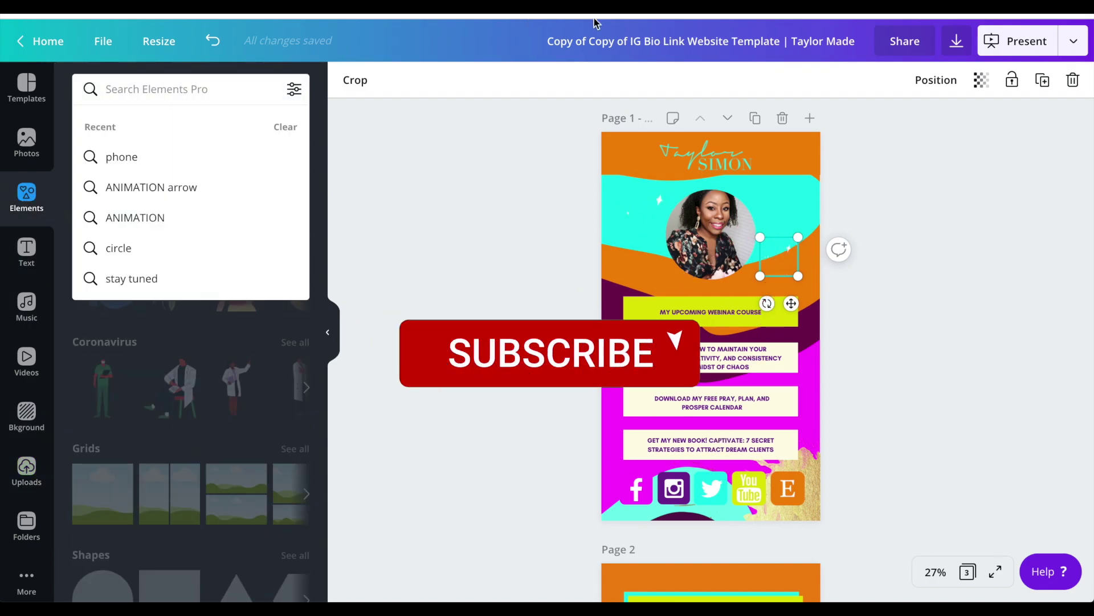
{"action": "type", "text": "ANIMATION"}
{"action": "key", "text": "Return"}
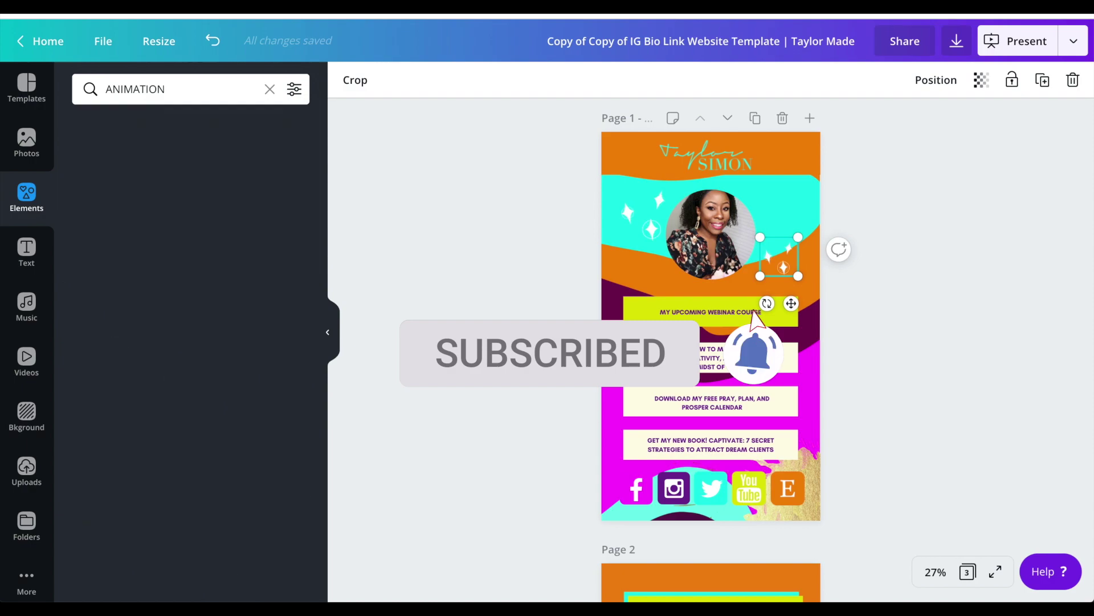